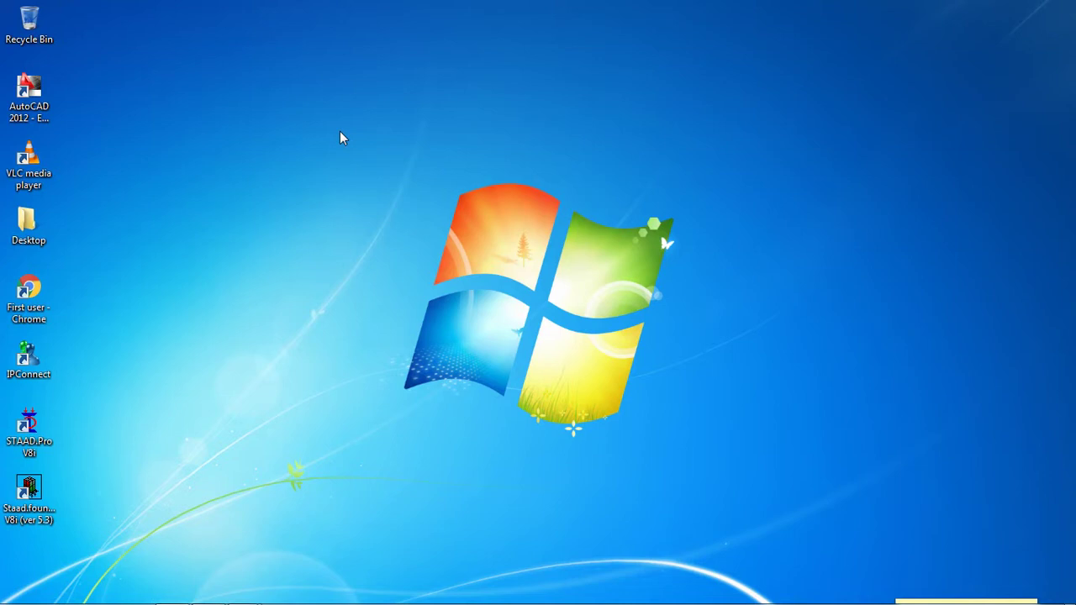
Launch STAAD.Pro and create a new Space structure, Structure1, in meters and kilonewtons, overwriting the old file
double_click(28, 433)
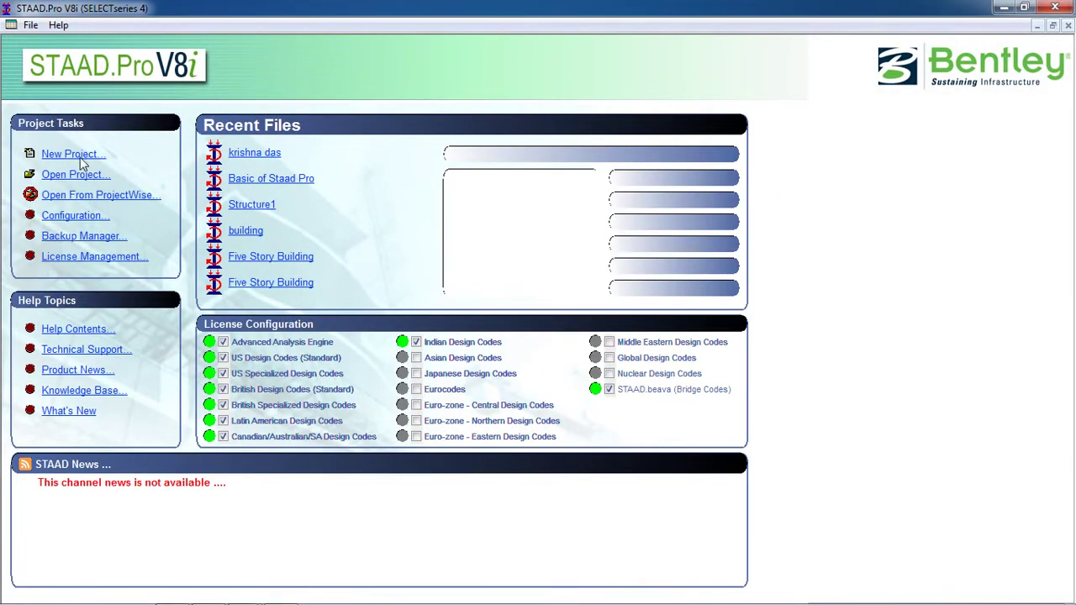
click(74, 155)
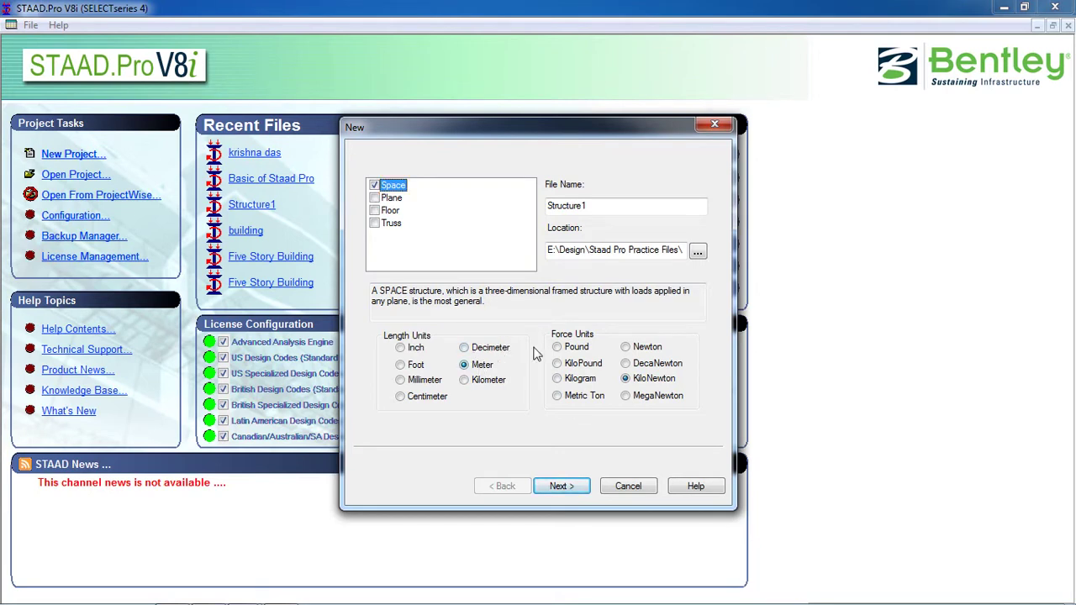
click(561, 489)
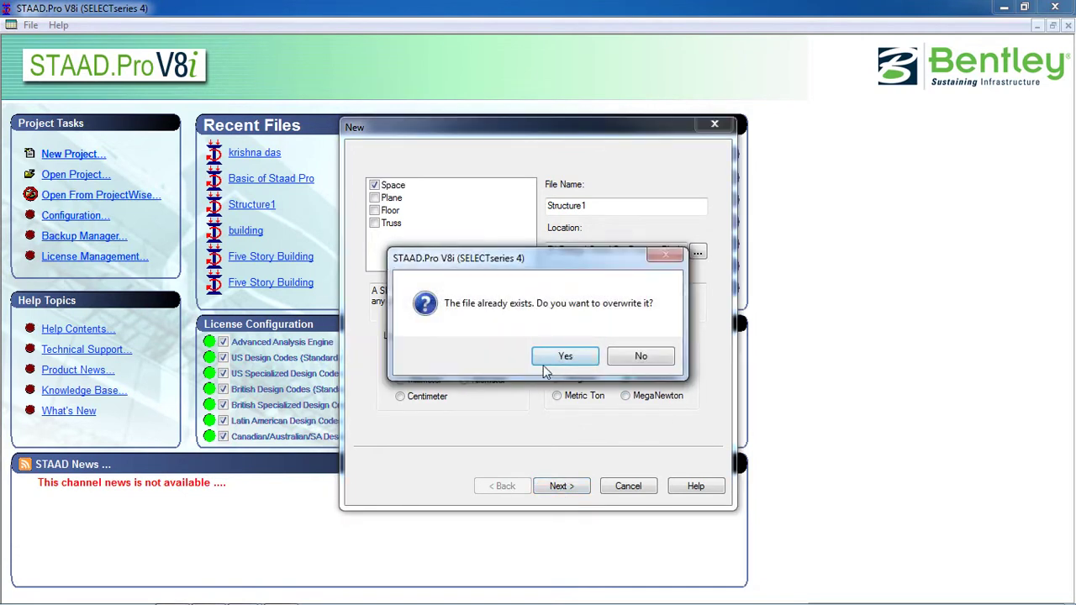
click(546, 362)
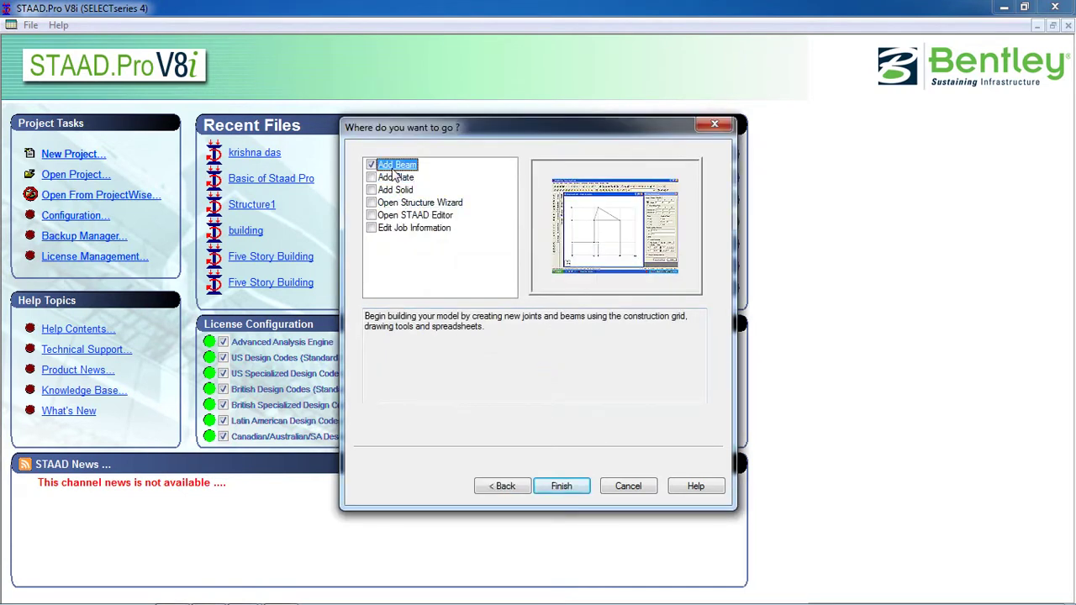
click(561, 488)
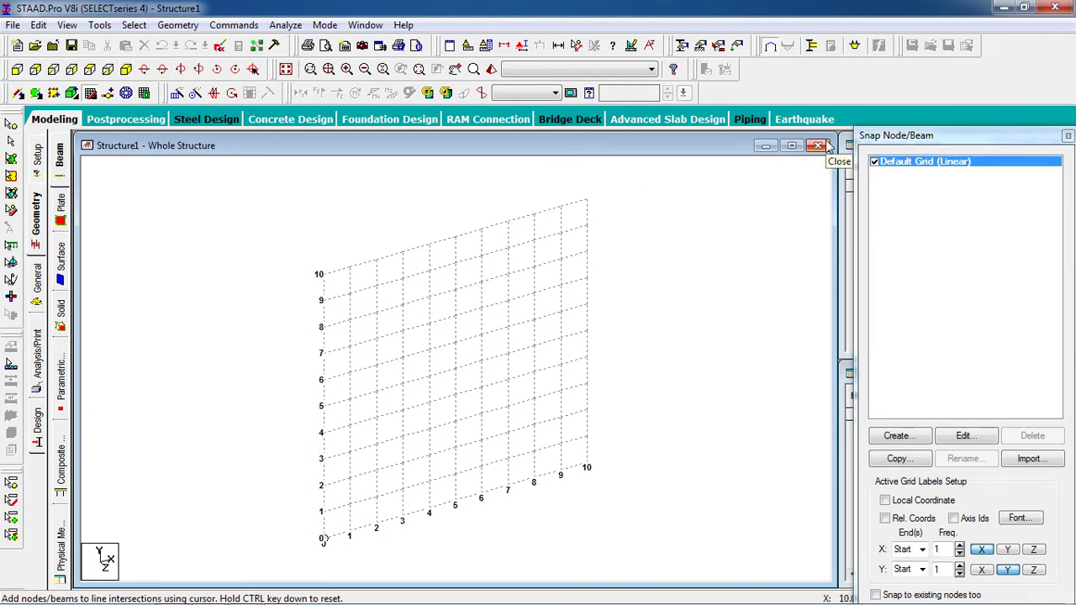
Close the Snap Node/Beam grid panel so the empty Nodes and Beams tables show
click(1067, 137)
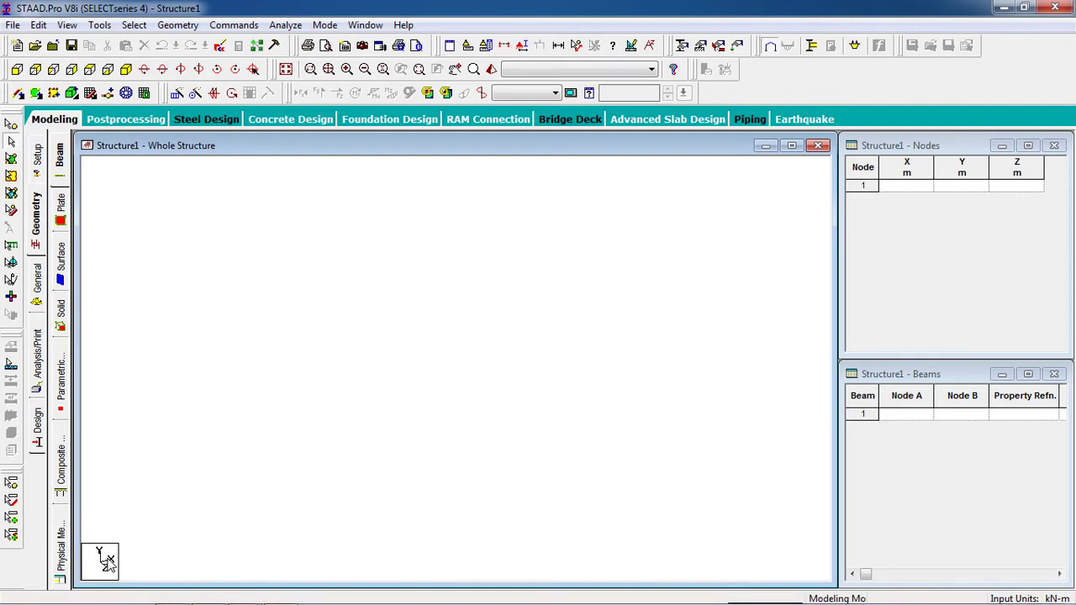
Save and close 3d for staad pro.dwg, then bring up the Staad Pro Practice.dwg plan
mouse_move(269, 600)
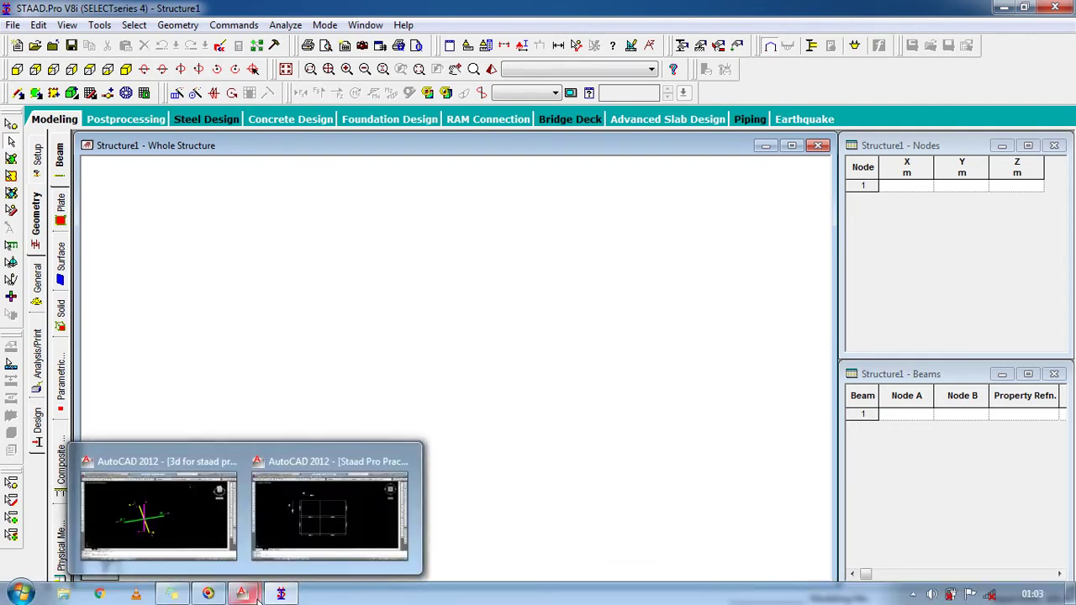
click(216, 547)
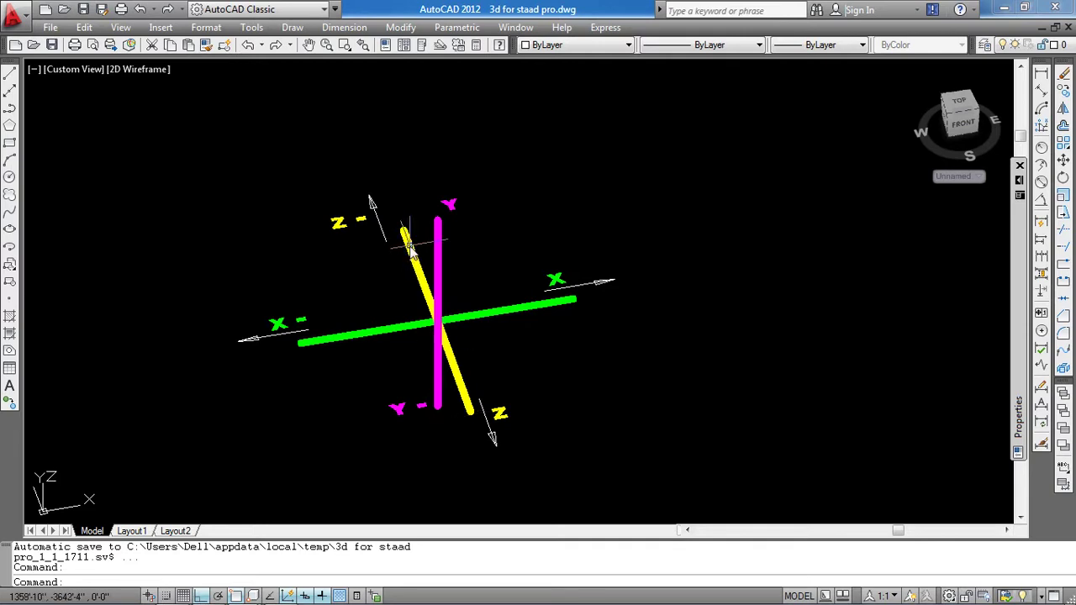
mouse_move(439, 357)
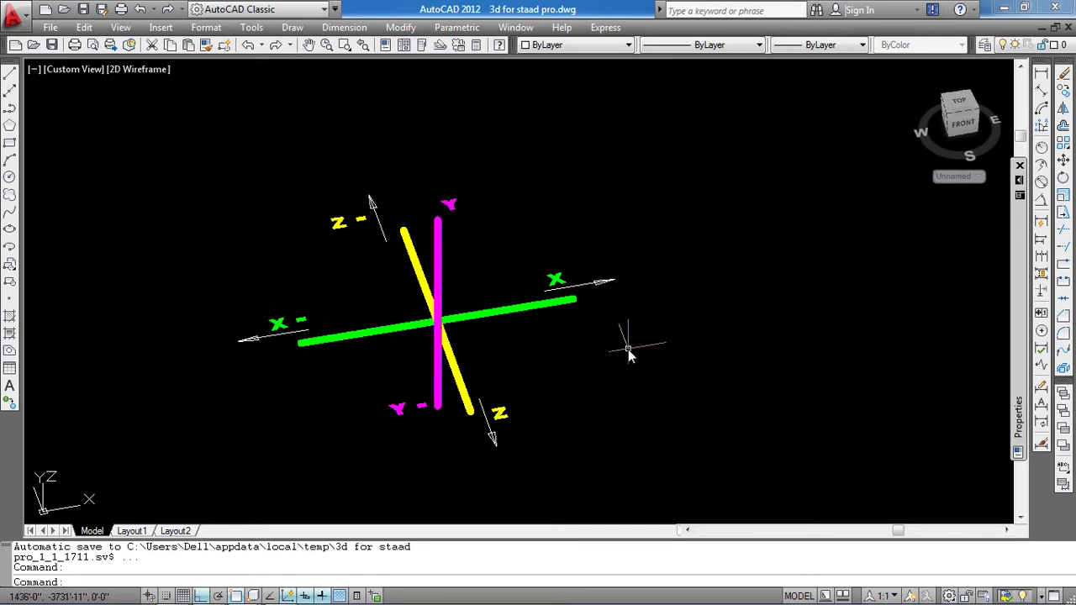
key(ctrl+s)
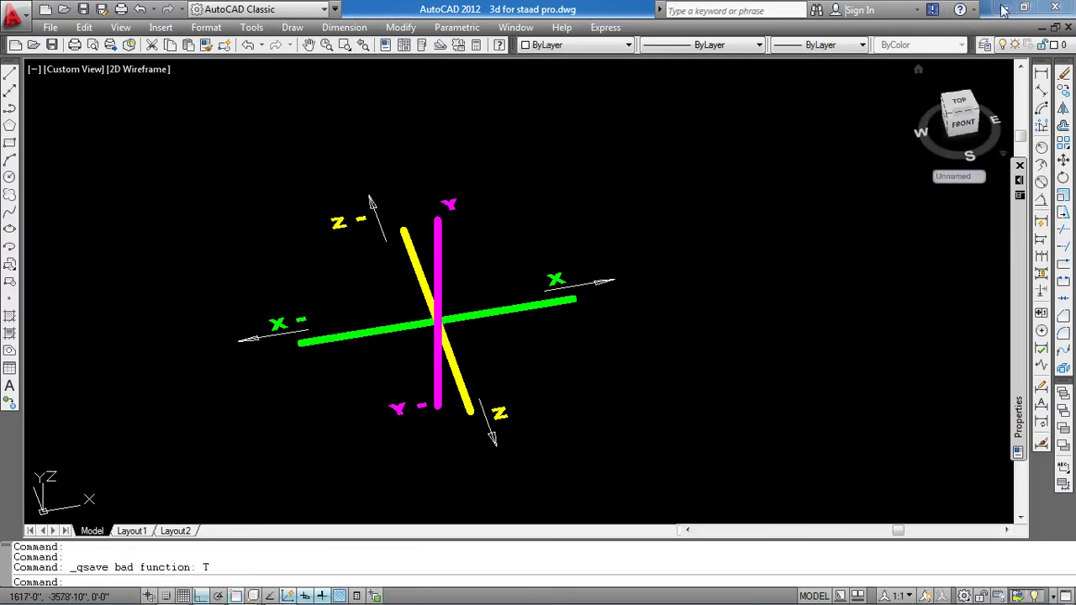
key(ctrl+s)
key(ctrl+s)
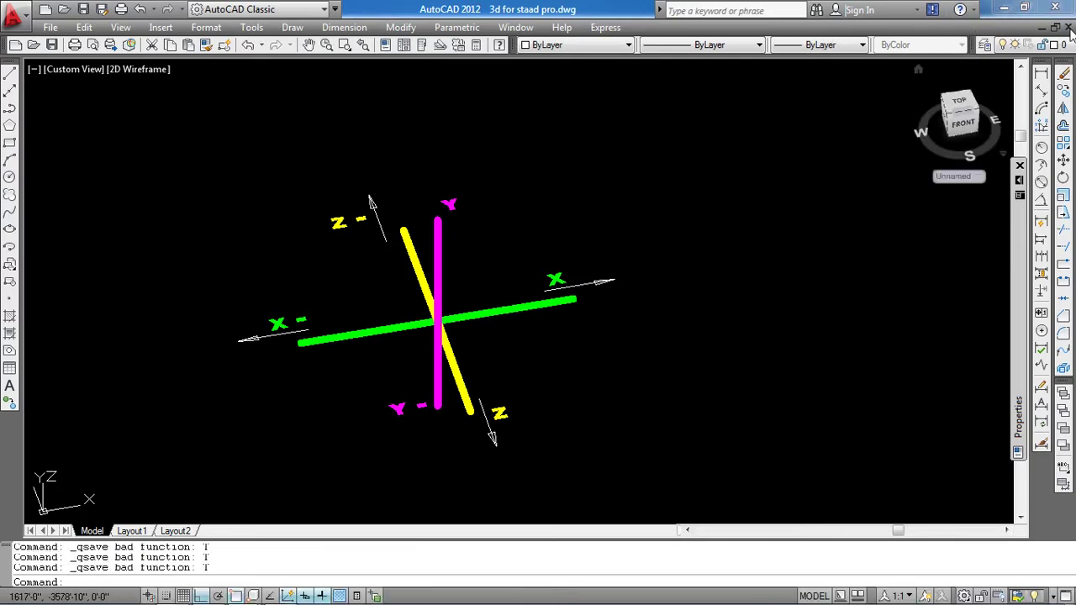
key(ctrl+F4)
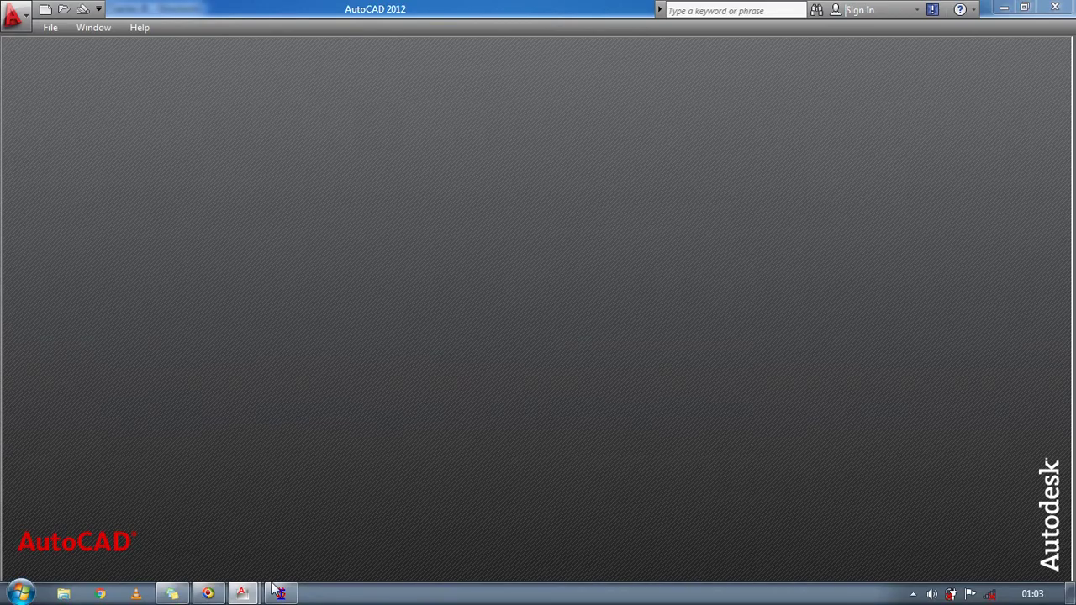
mouse_move(247, 598)
click(304, 540)
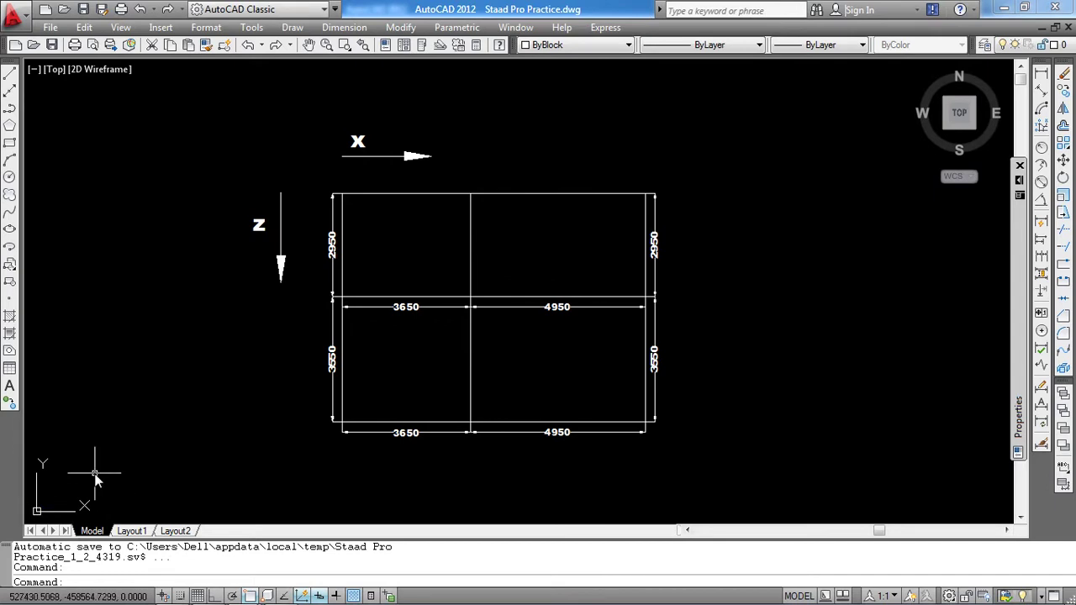
middle_drag(366, 441, 399, 438)
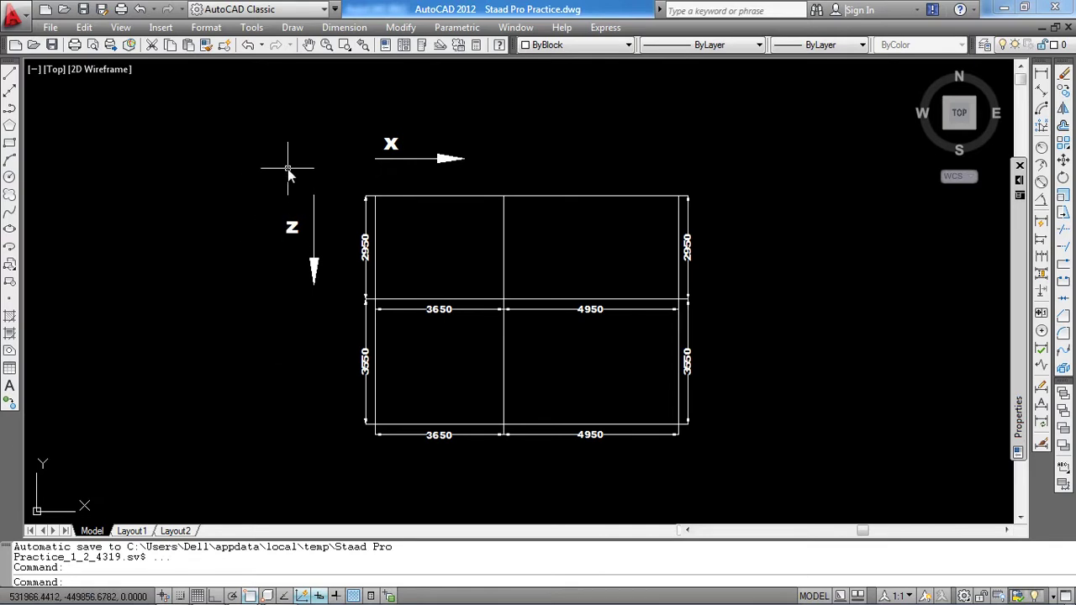
Draw a small circle centered on the plan's top-left corner
text(c)
key(Return)
click(375, 197)
scroll(379, 202, up, 2)
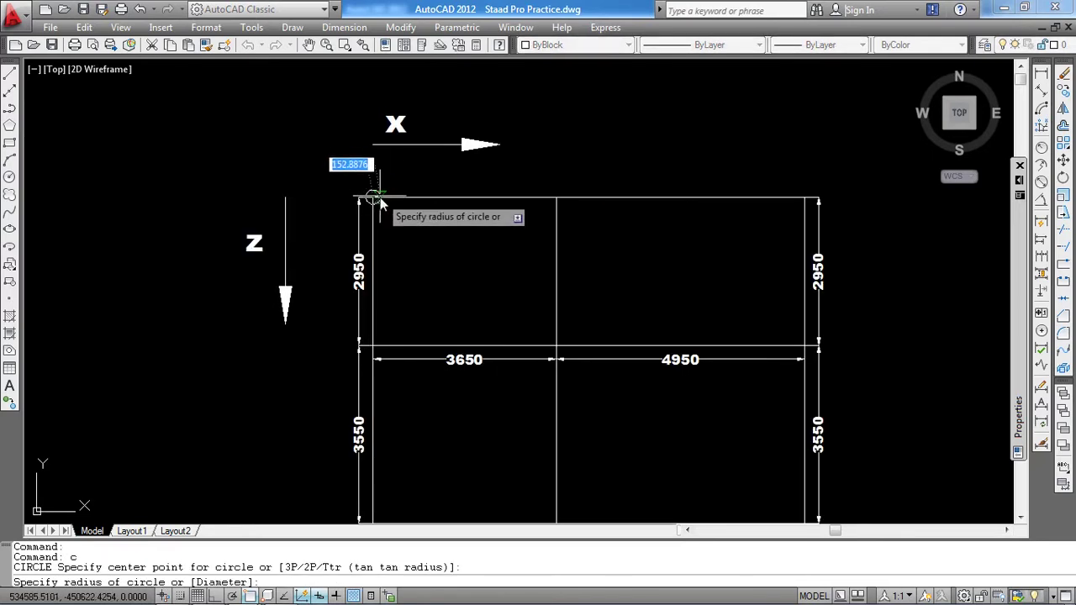
scroll(380, 205, up, 1)
click(380, 208)
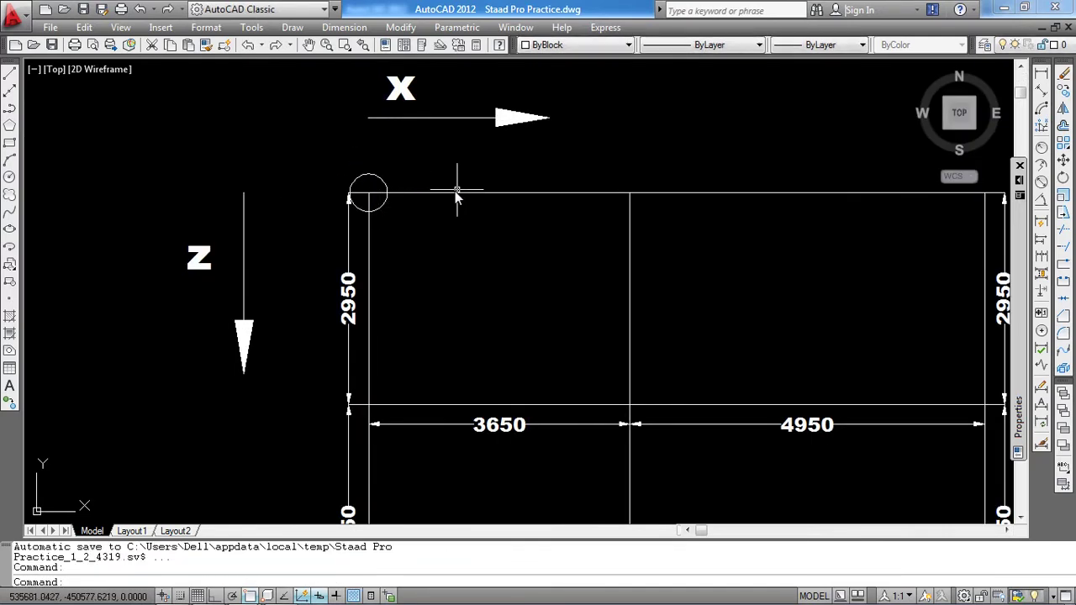
Pan the plan up and left, then return to the STAAD.Pro structure window
scroll(433, 189, down, 2)
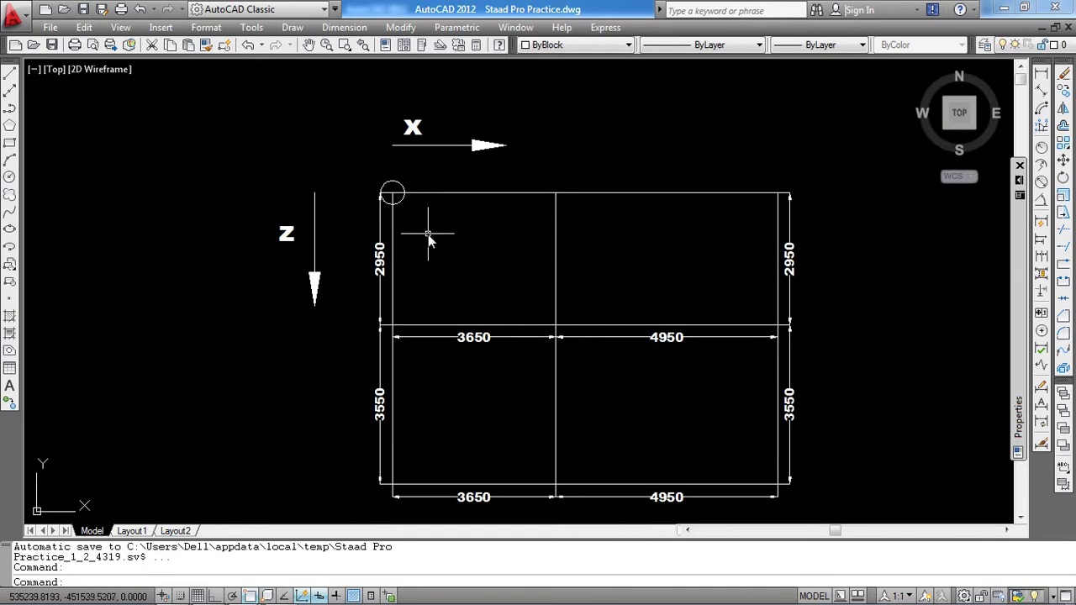
middle_drag(433, 239, 366, 218)
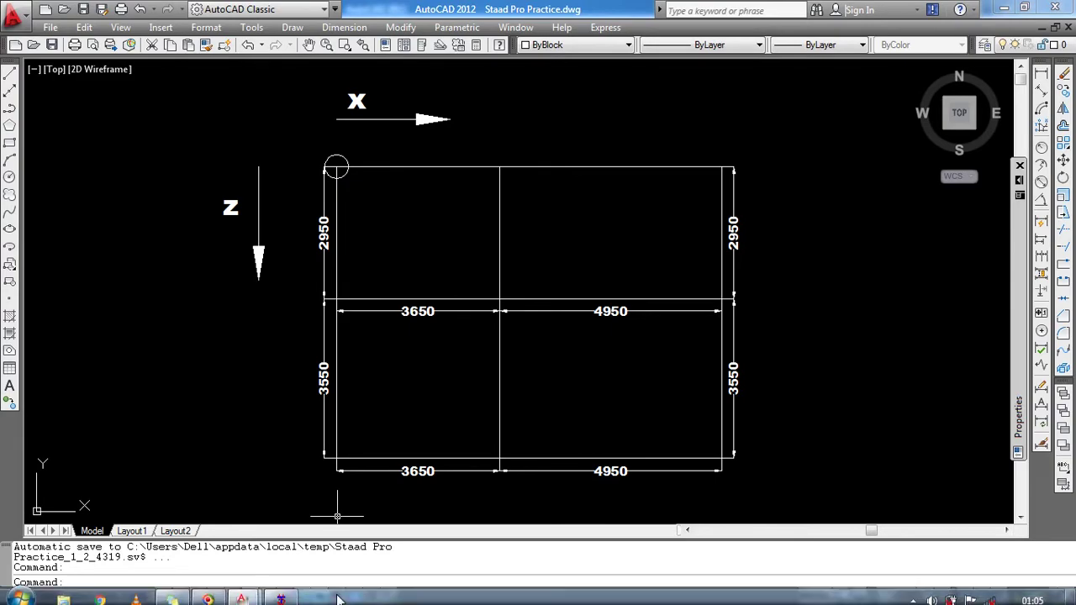
click(281, 595)
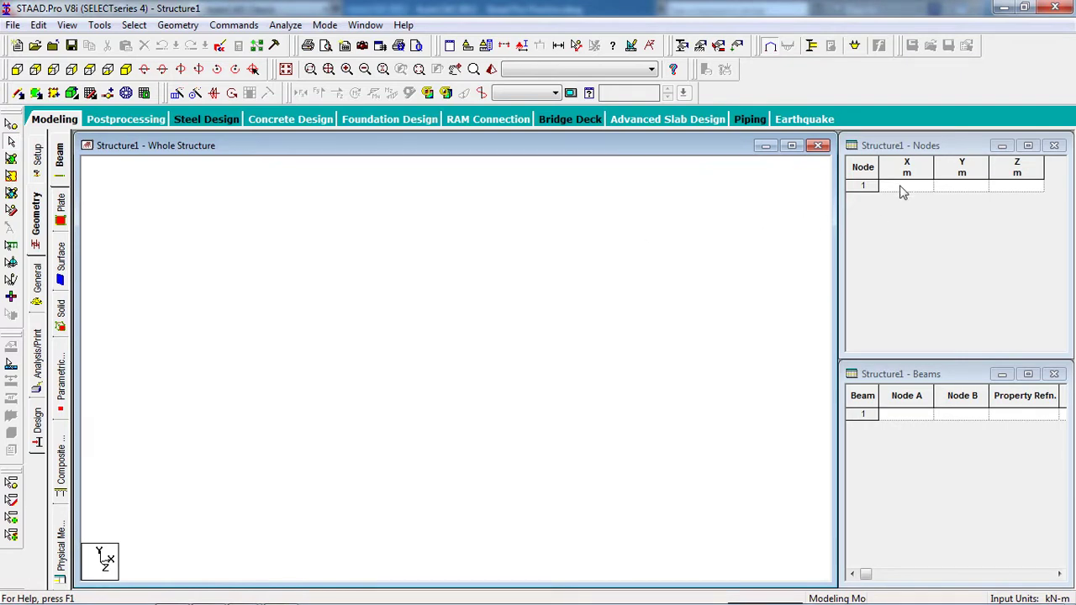
Enter node 1 at coordinates 0, 0, 0 in the Nodes table
click(902, 186)
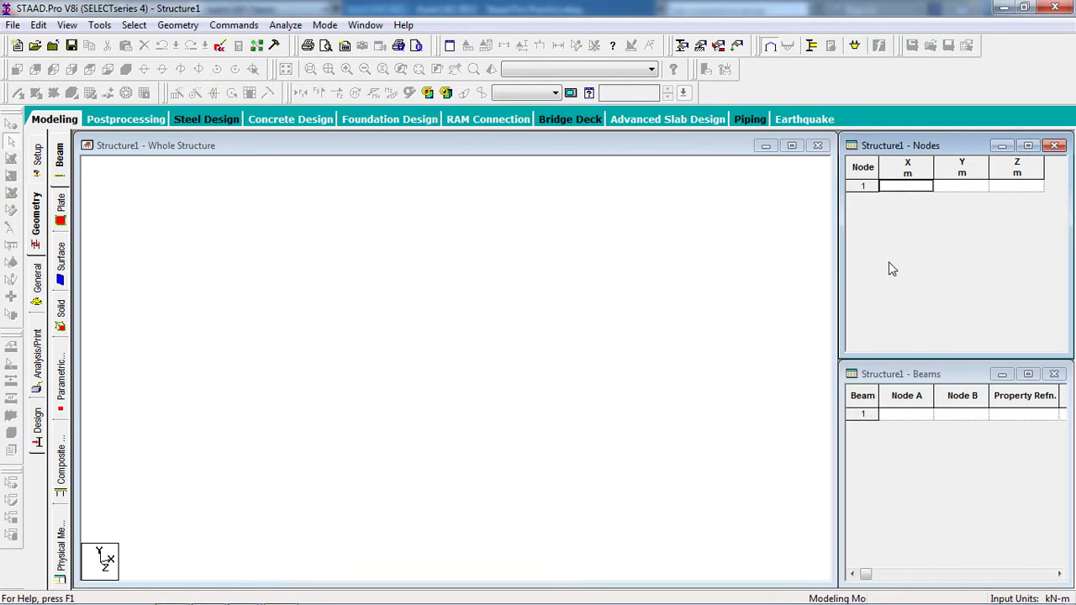
text(0)
key(Tab)
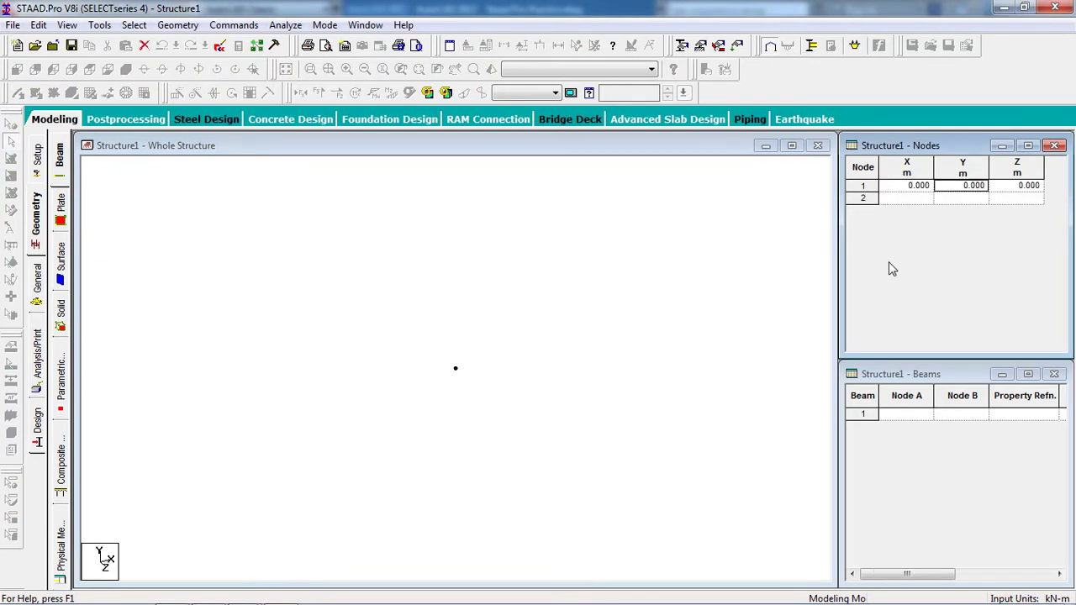
text(0)
key(Tab)
key(Tab)
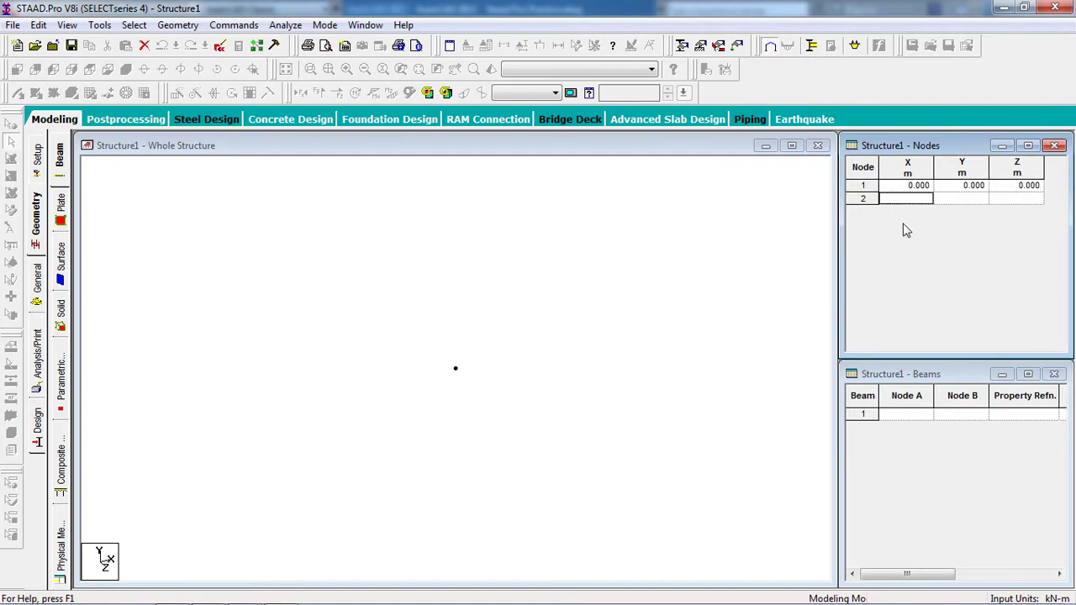
click(444, 408)
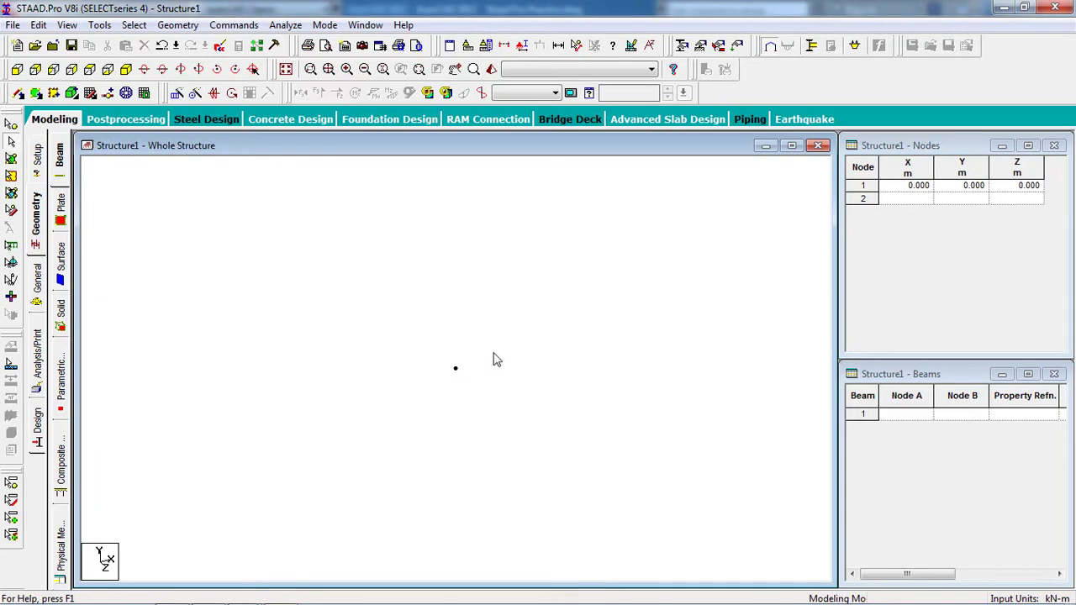
Open node 1's details with the Nodes Cursor to confirm 0.000, 0.000, 0.000
click(11, 141)
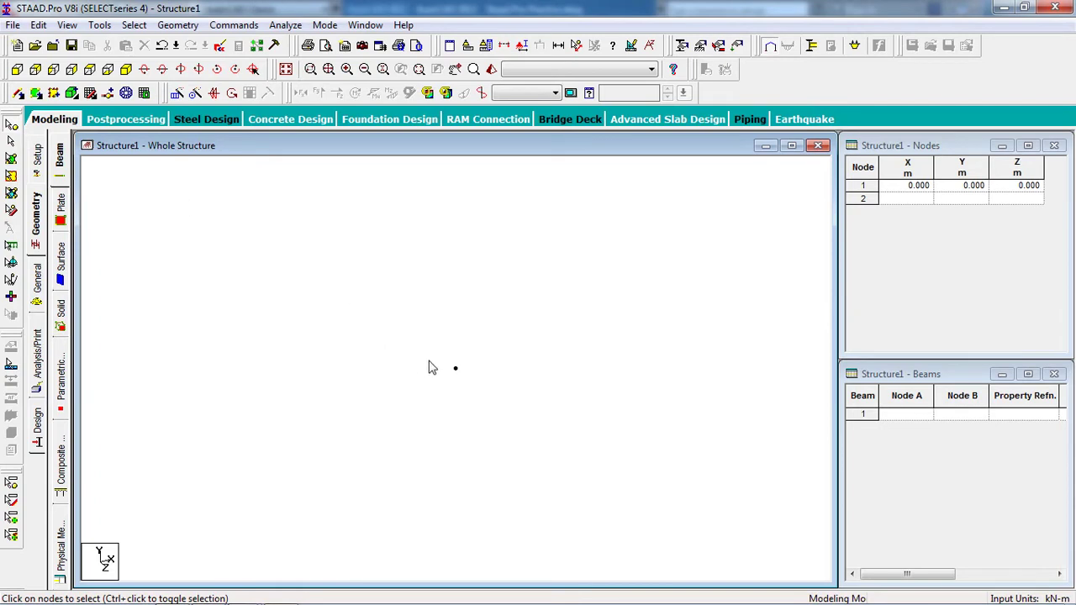
double_click(456, 370)
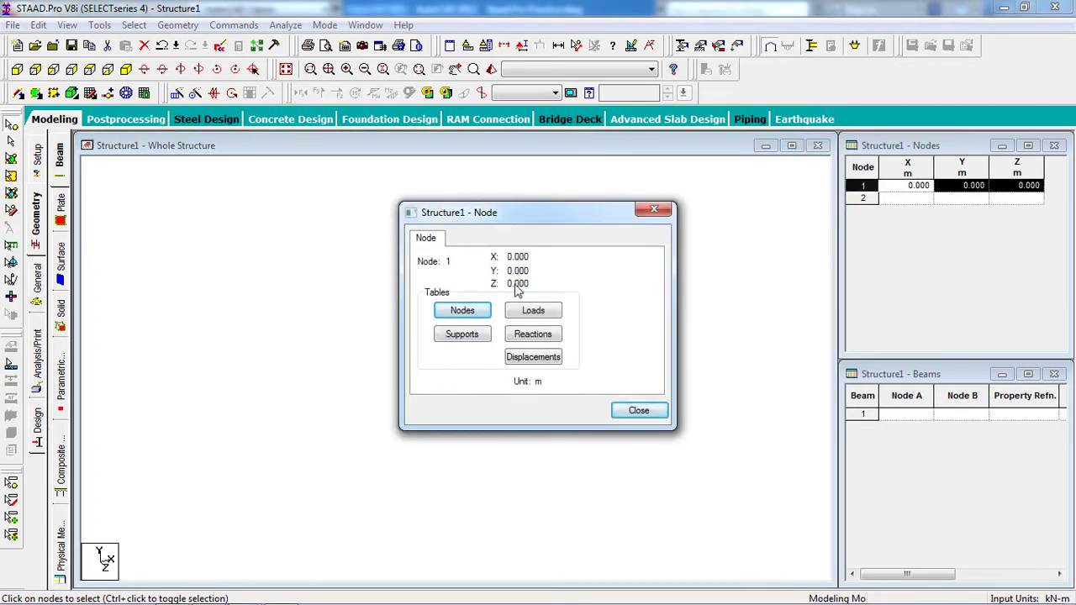
click(622, 410)
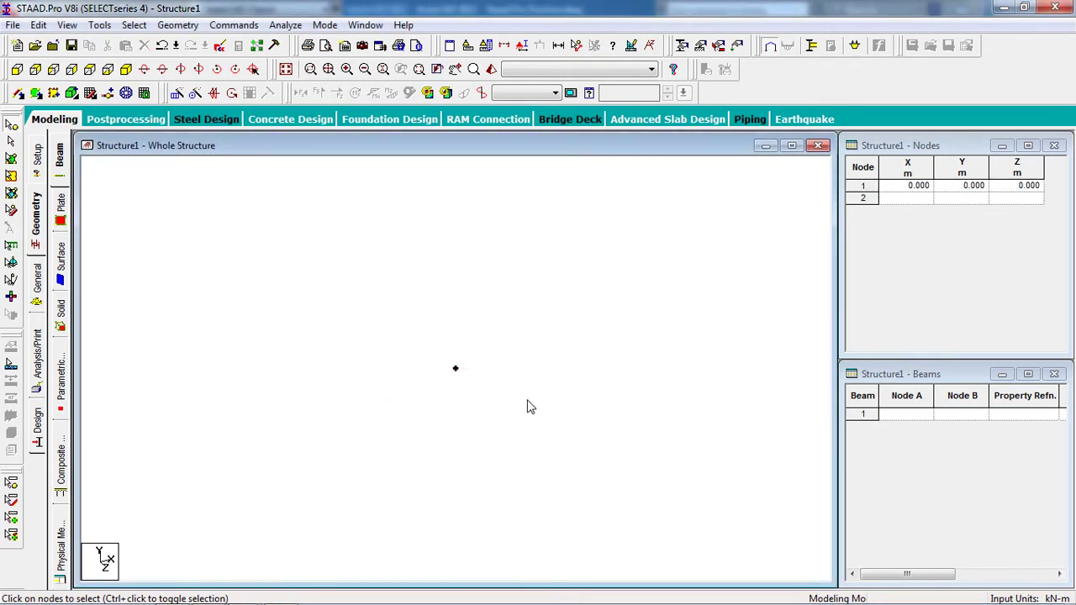
middle_drag(482, 396, 372, 379)
Bring up the Staad Pro Practice drawing to check the 3650 and 4950 bay widths
mouse_move(254, 595)
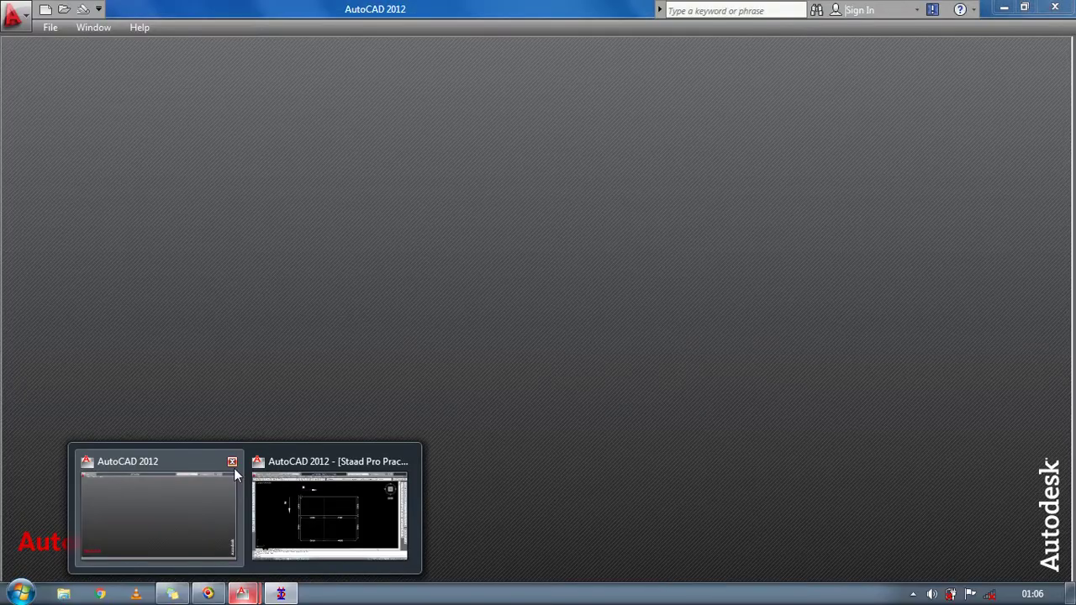
click(233, 462)
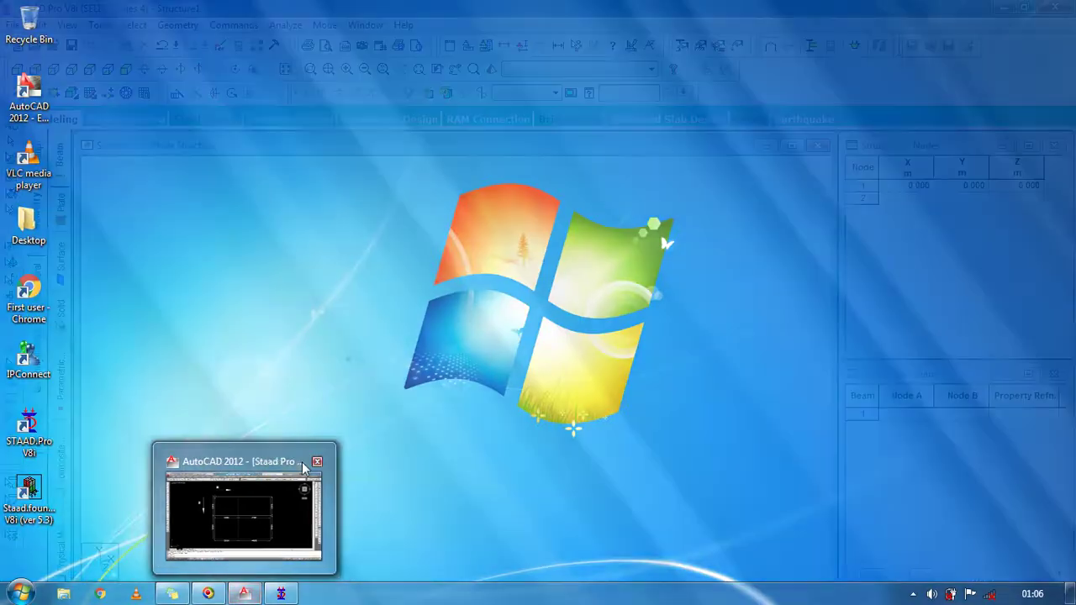
click(302, 462)
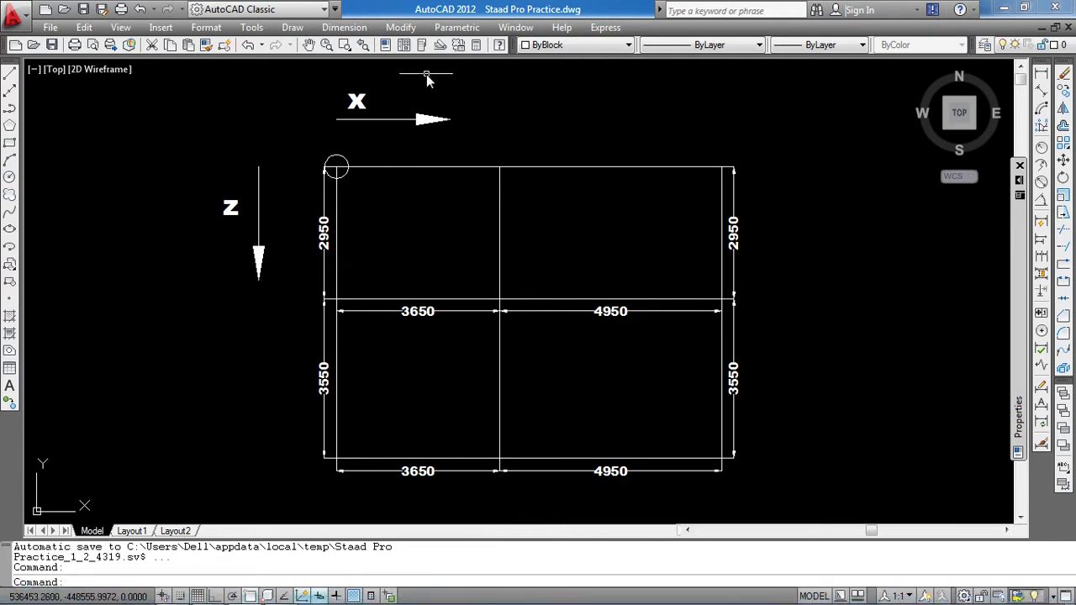
Back in STAAD.Pro, window-select node 1
mouse_move(252, 596)
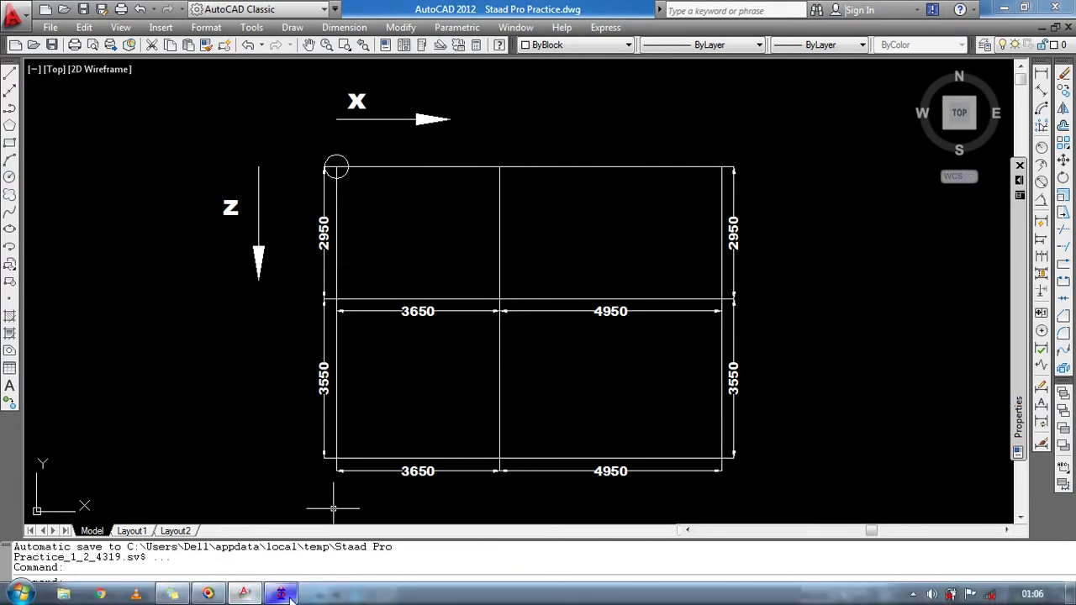
click(286, 595)
drag(369, 345, 307, 432)
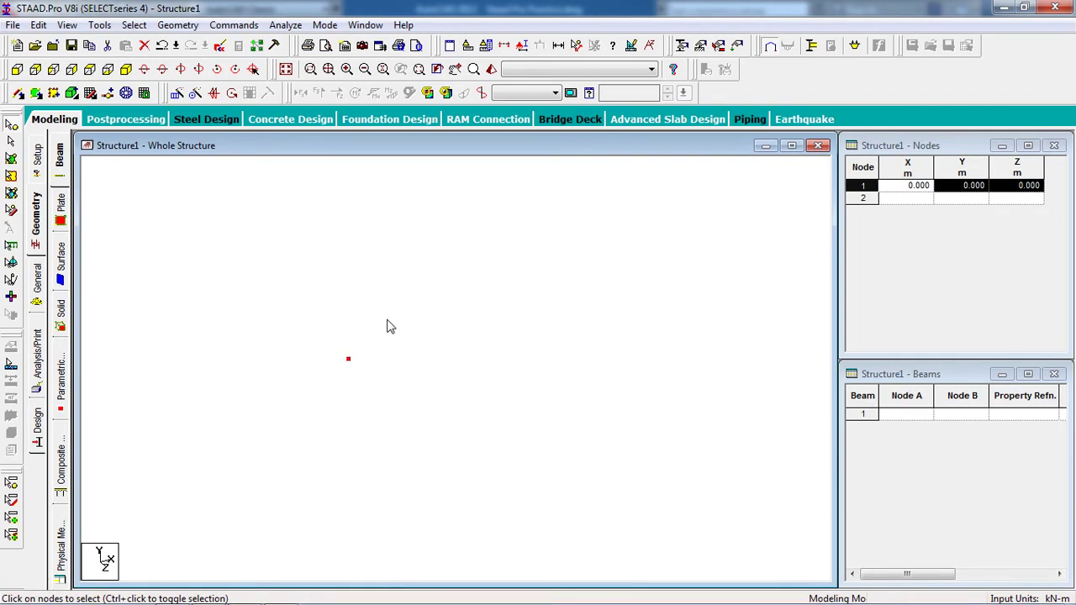
Copy node 1 and paste it with a 3.65 m X offset, creating node 2
right_click(350, 363)
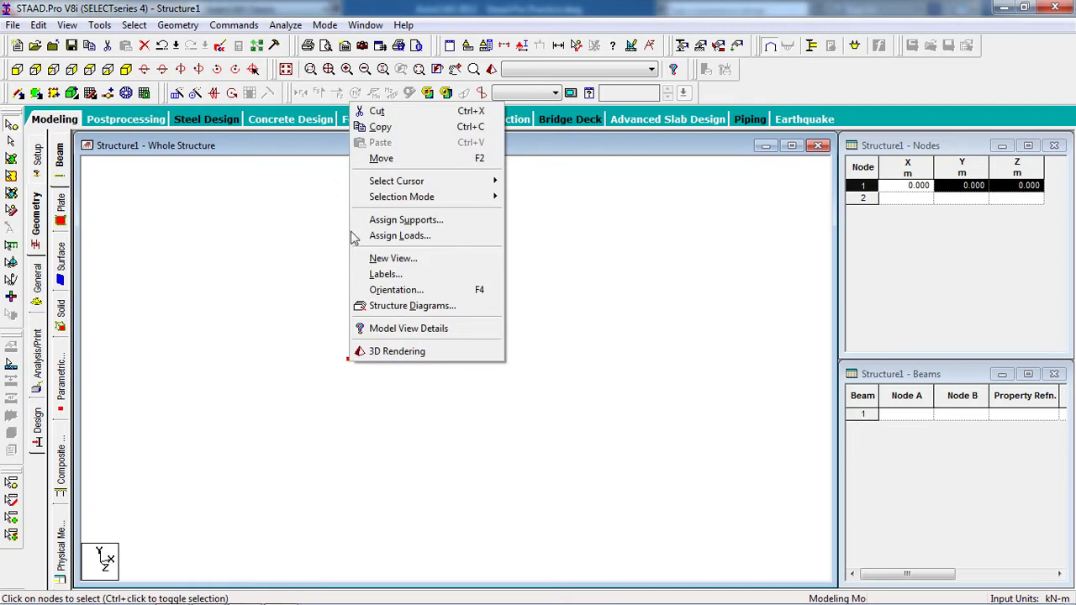
click(374, 128)
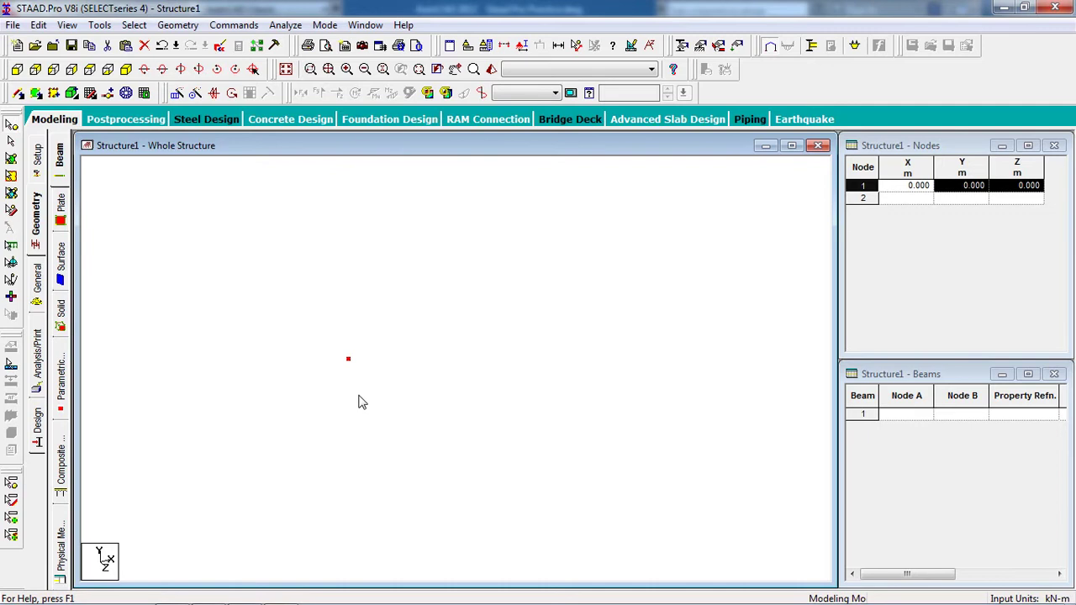
right_click(355, 370)
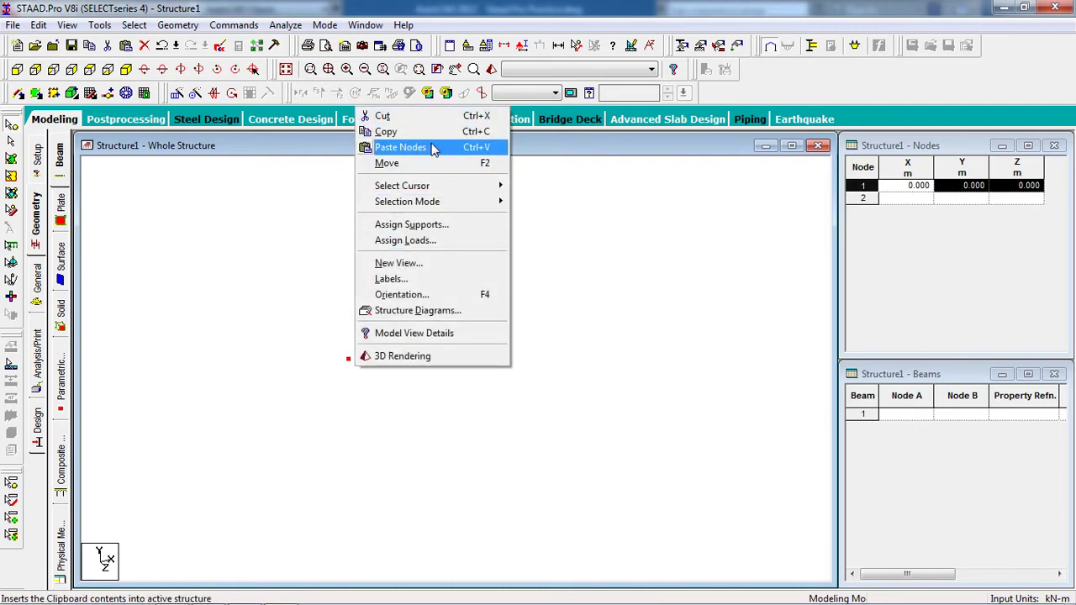
click(400, 147)
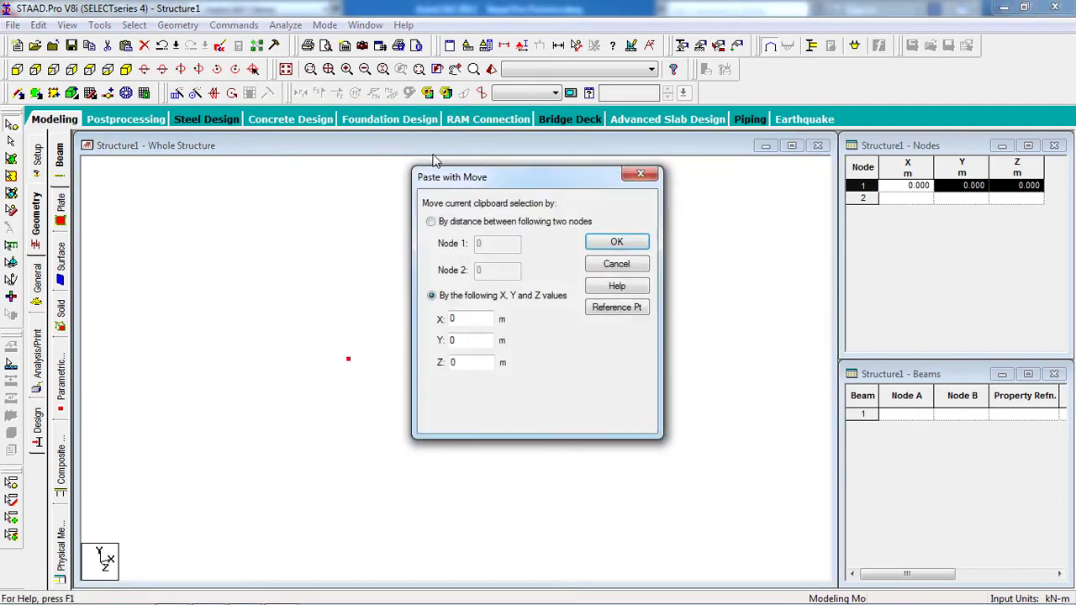
double_click(453, 319)
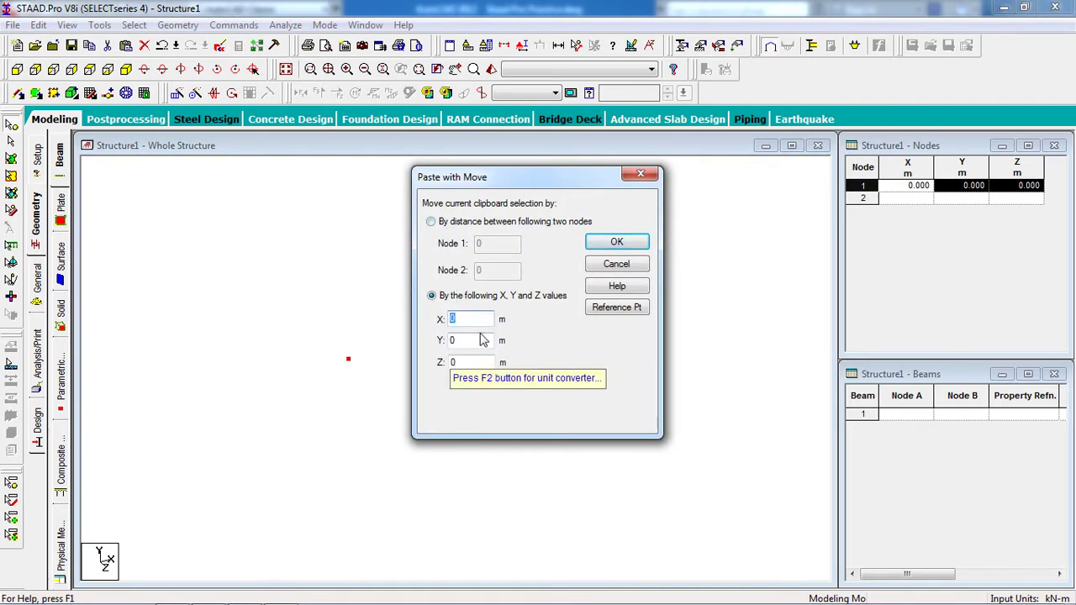
mouse_move(380, 597)
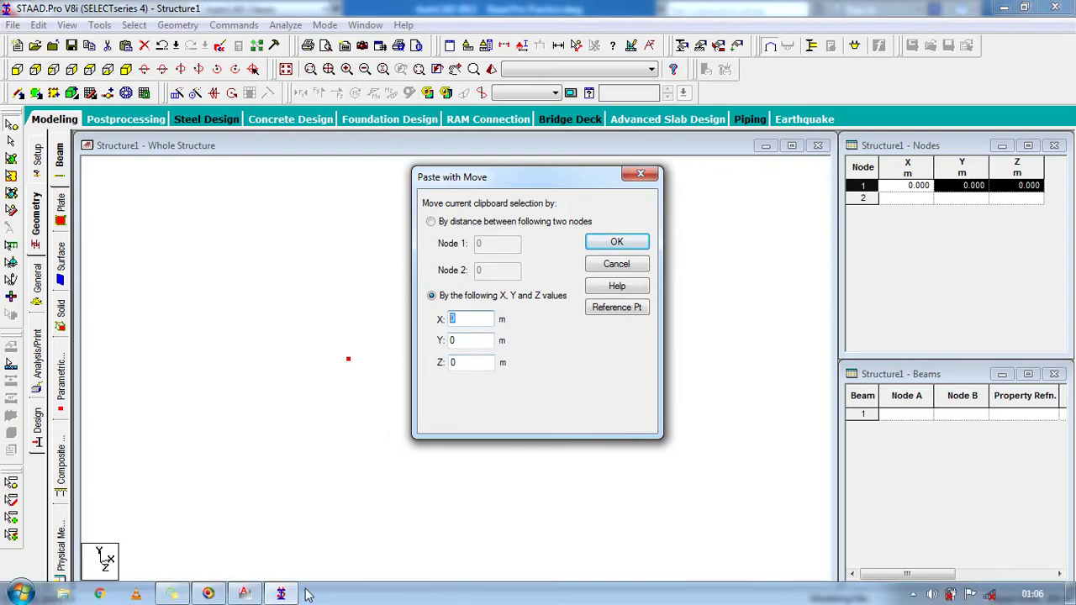
click(243, 595)
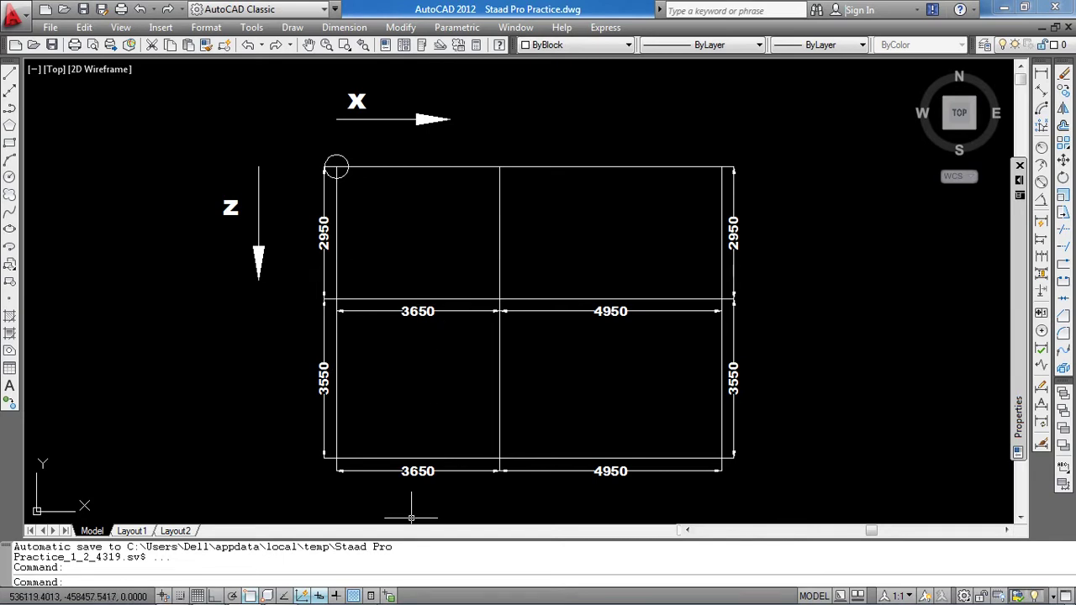
click(281, 594)
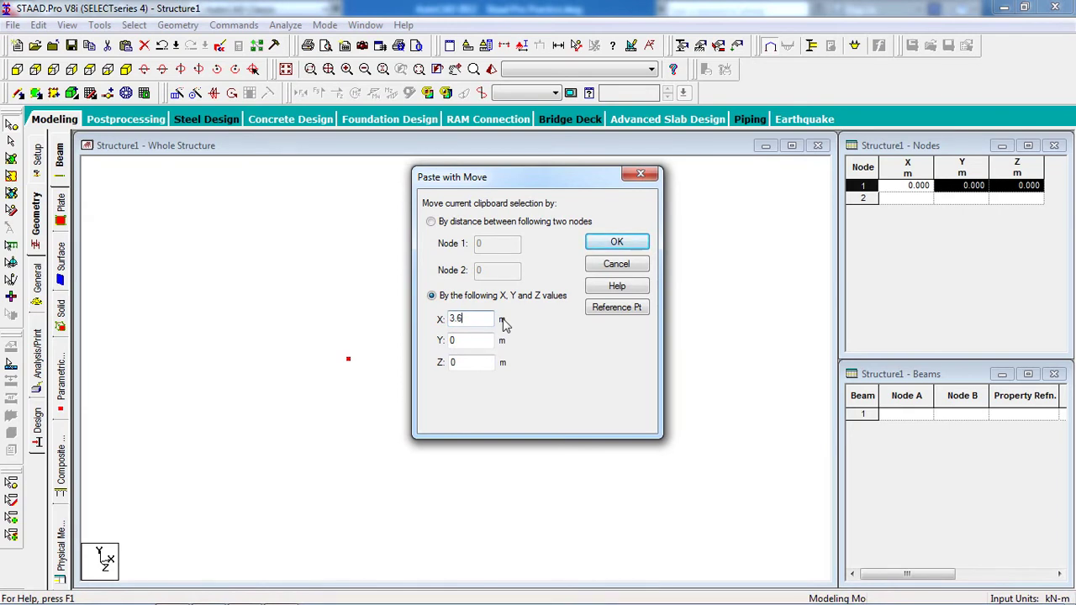
text(5)
click(592, 245)
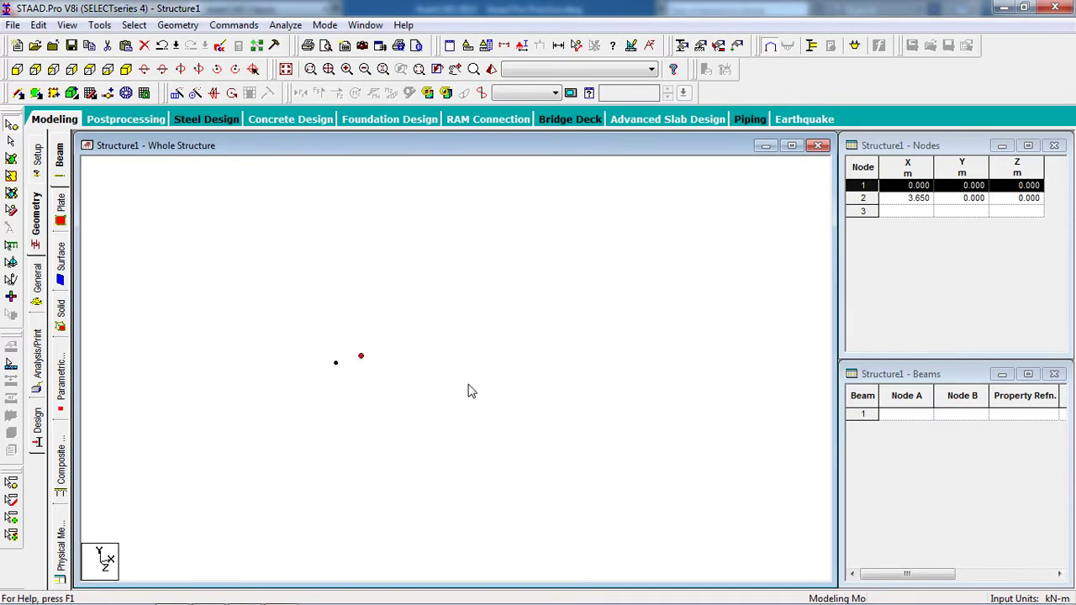
Pan the view and select the new node 2
click(358, 384)
middle_drag(357, 384, 385, 385)
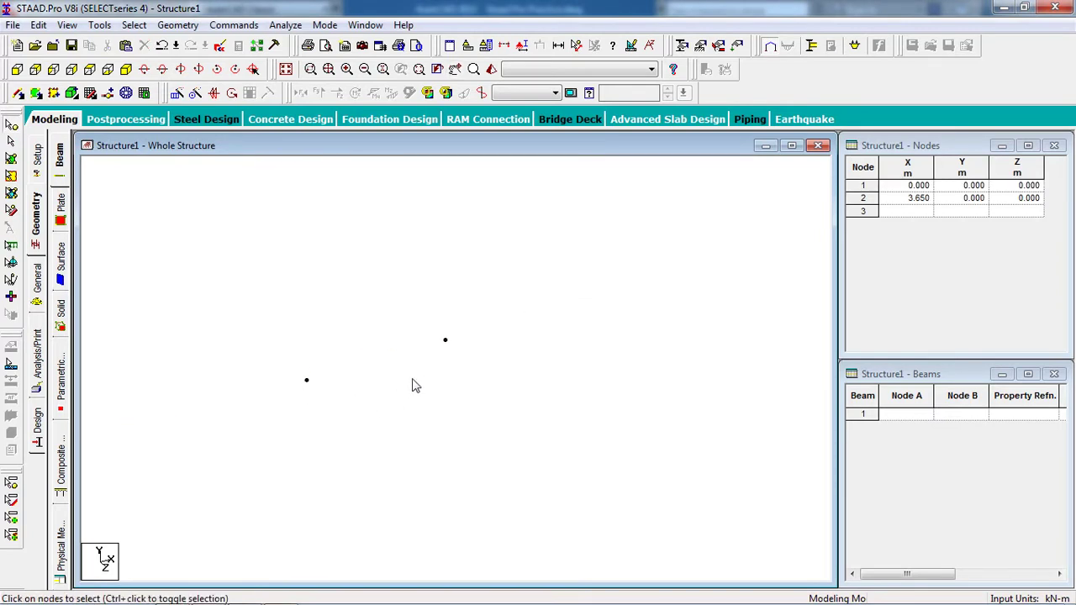
drag(467, 320, 433, 375)
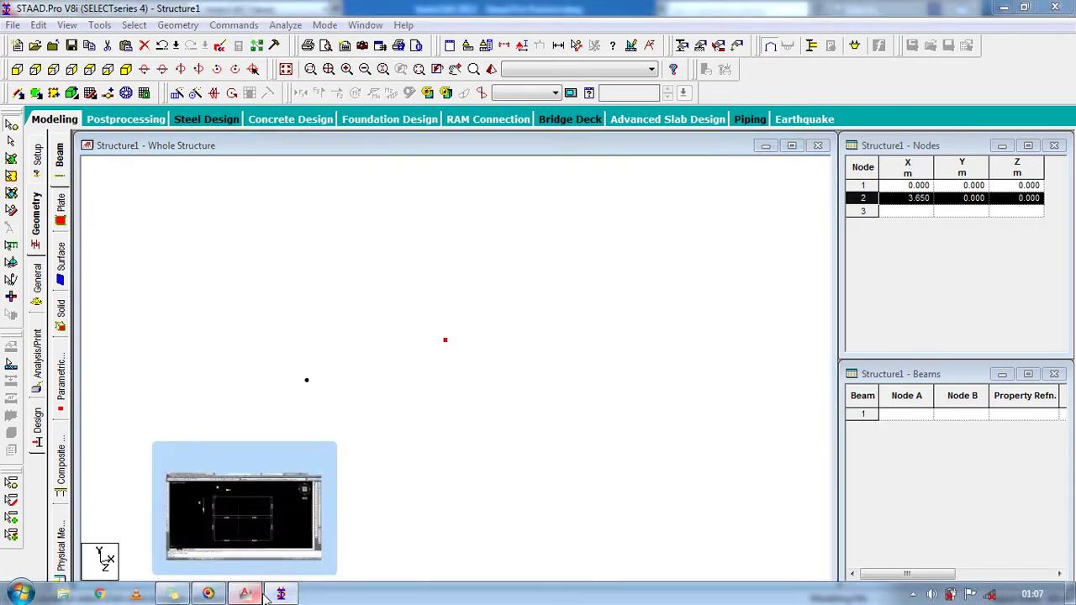
Check the right-hand bay lines and 2950 dimension in AutoCAD without changes, then return to STAAD.Pro
click(263, 594)
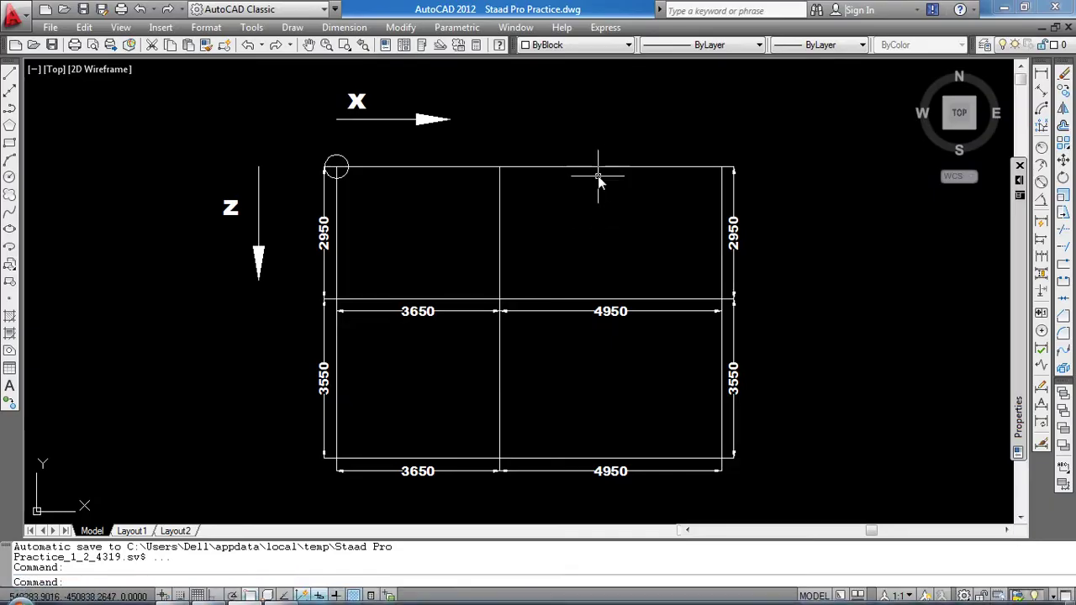
click(730, 144)
click(706, 178)
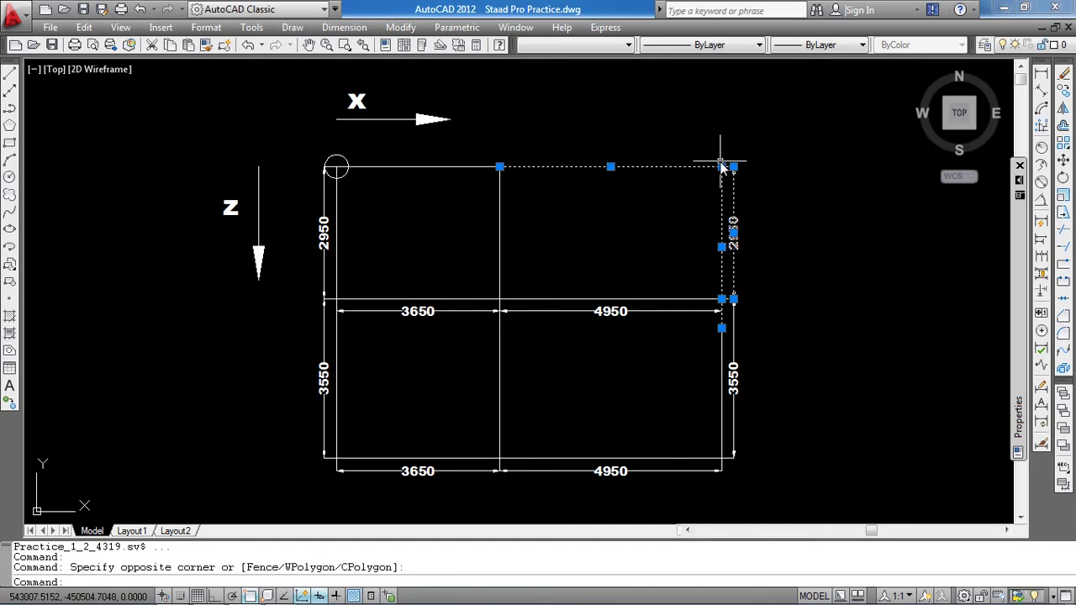
click(720, 166)
key(Escape)
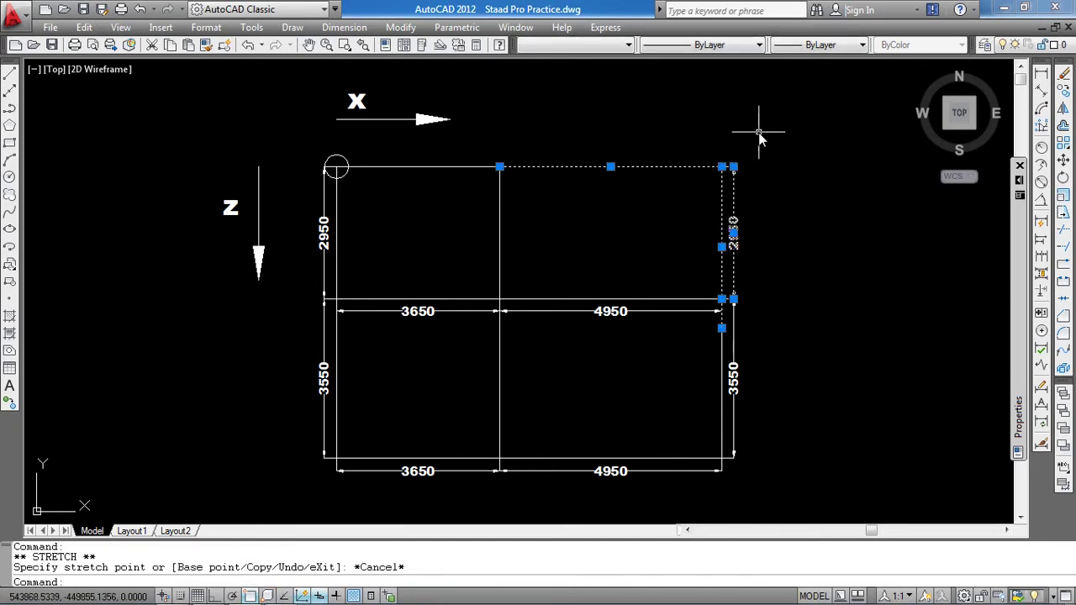
key(Escape)
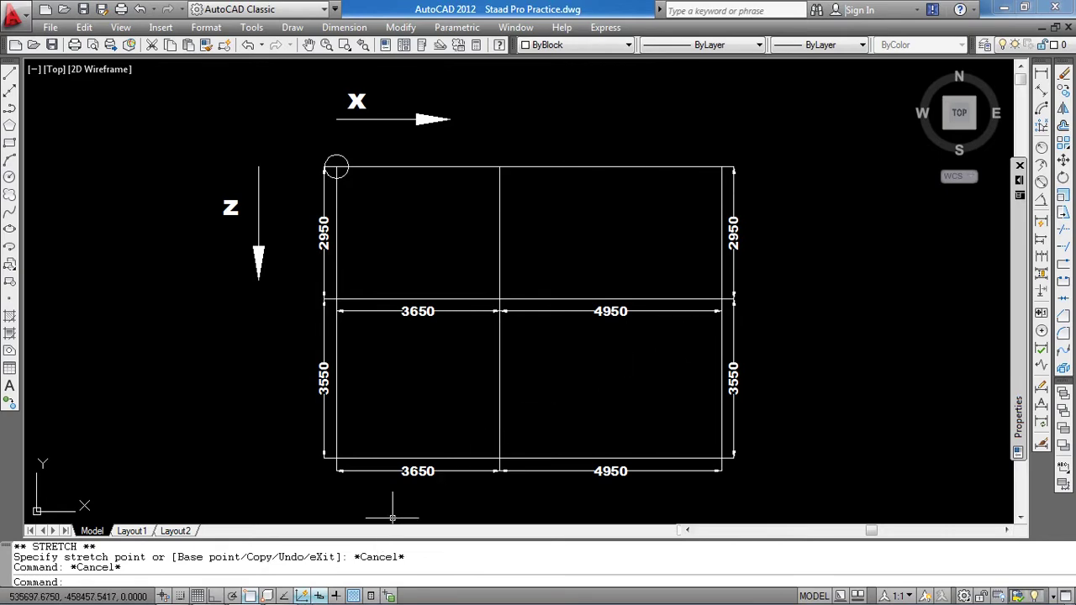
click(281, 597)
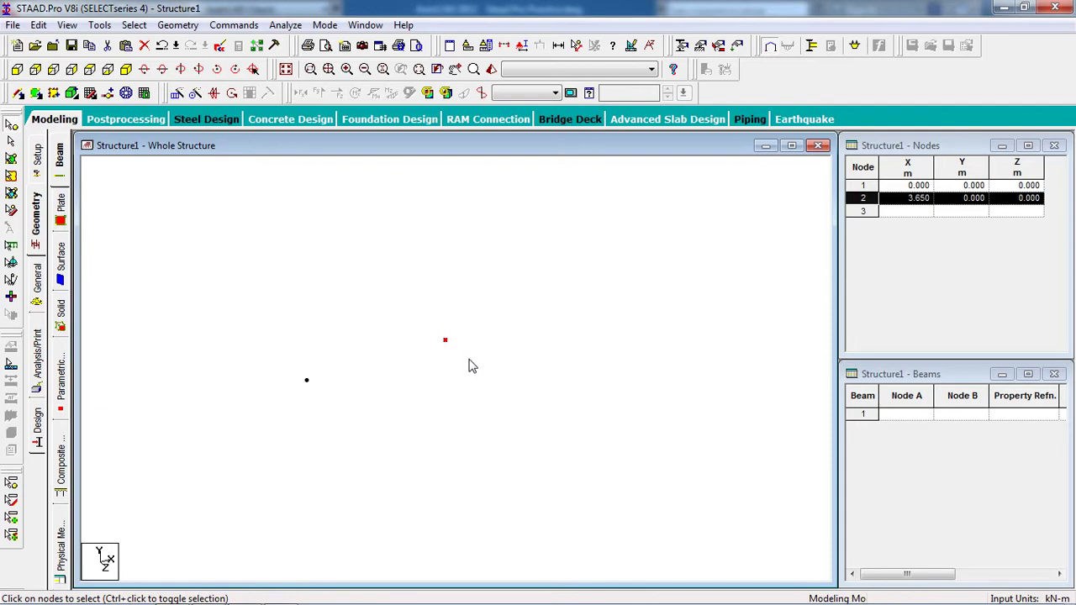
Paste node 2 with a 4.95 m X offset, adding node 3 at X = 8.600
key(ctrl+v)
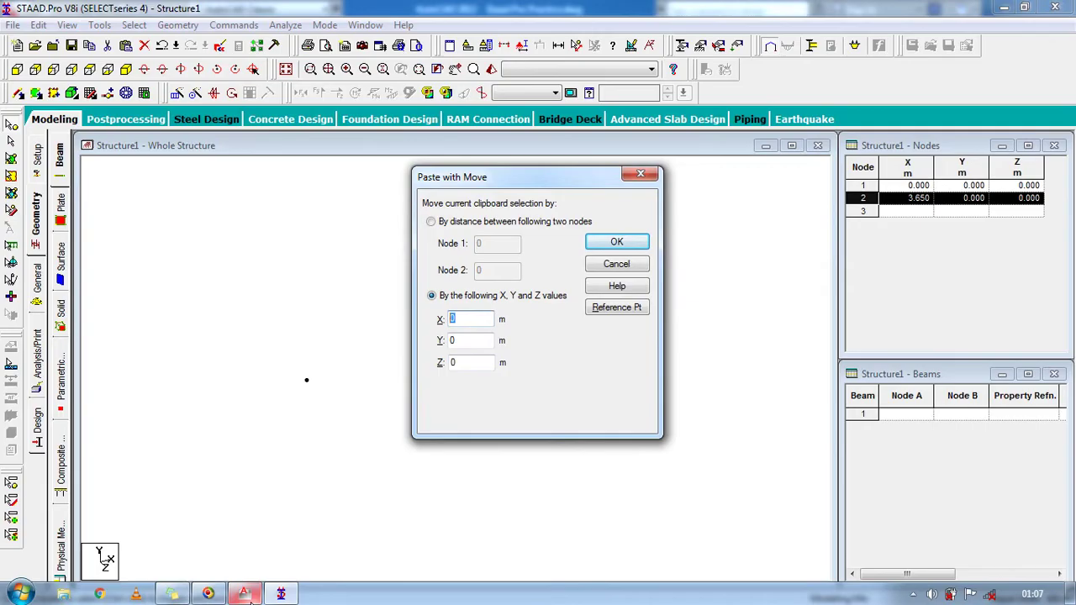
mouse_move(244, 594)
mouse_move(254, 513)
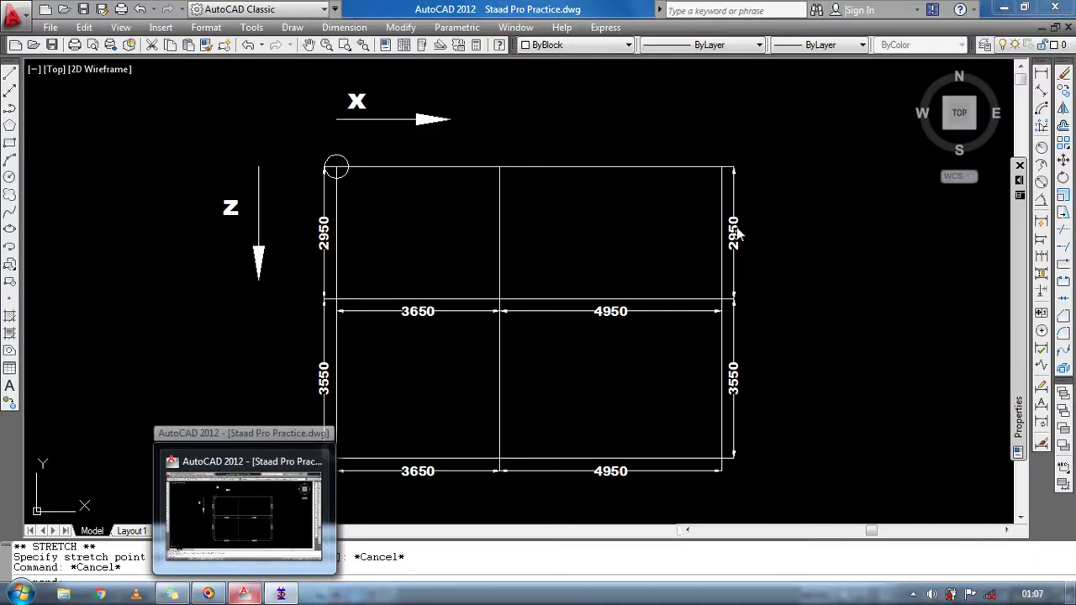
text(4.95)
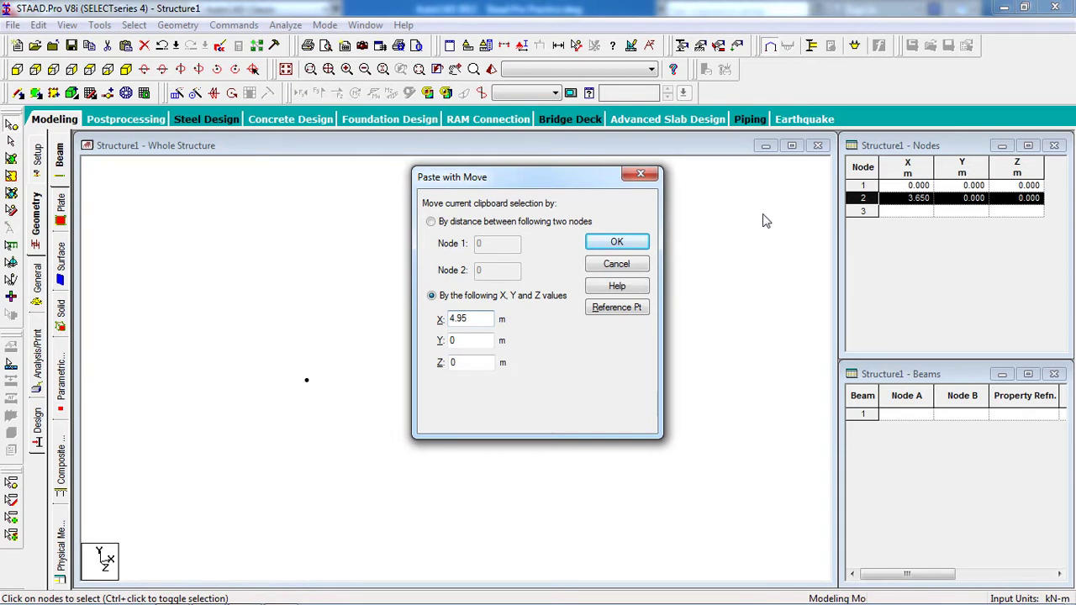
click(612, 244)
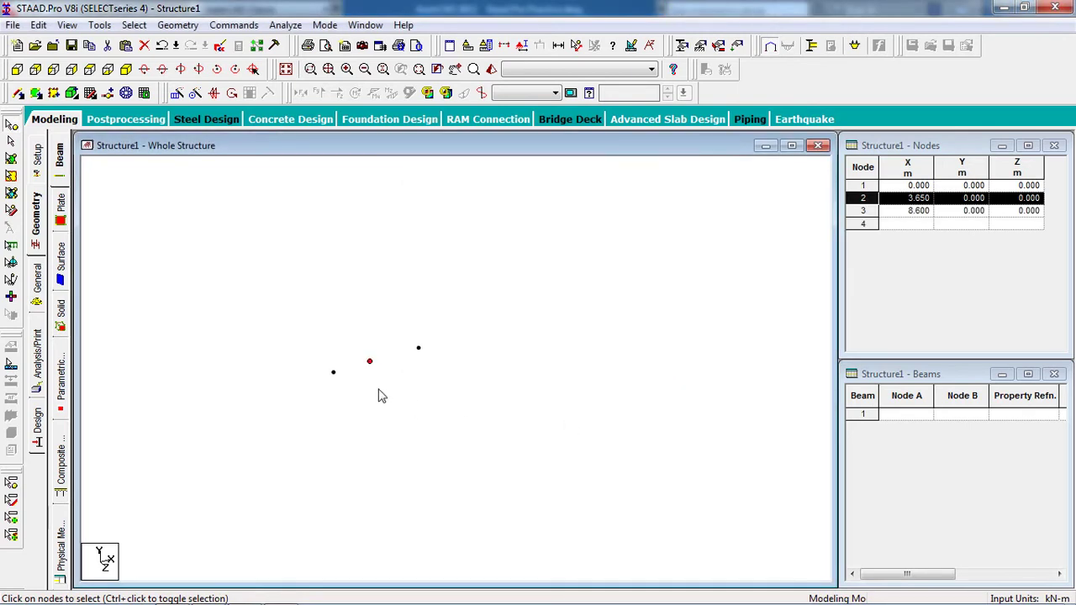
click(378, 395)
scroll(378, 395, up, 3)
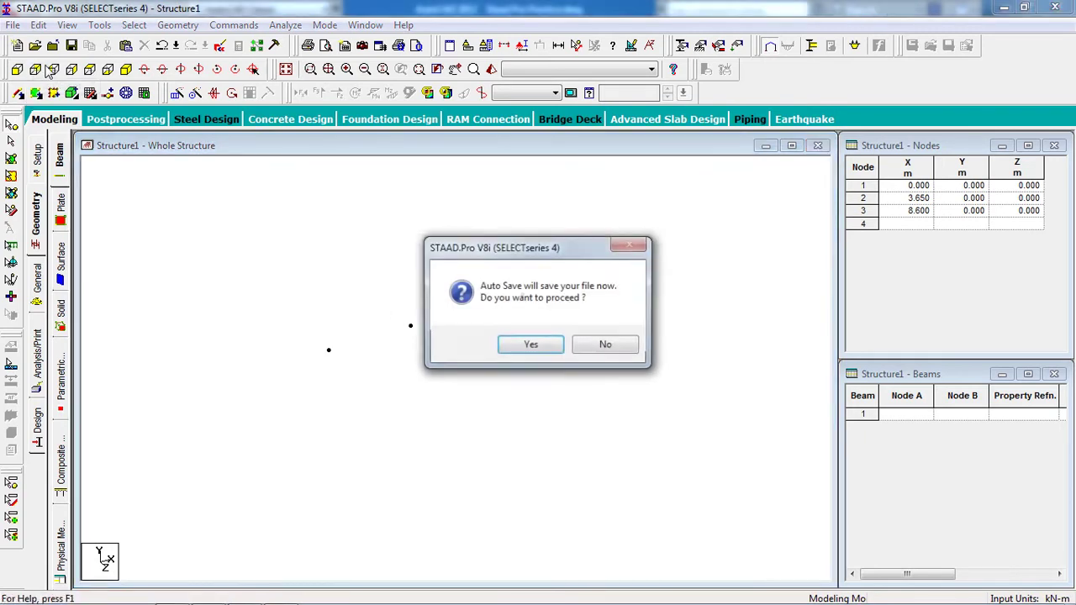
Decline the auto-save, show the three nodes in plan from +Y, then switch to the AutoCAD drawing
click(616, 350)
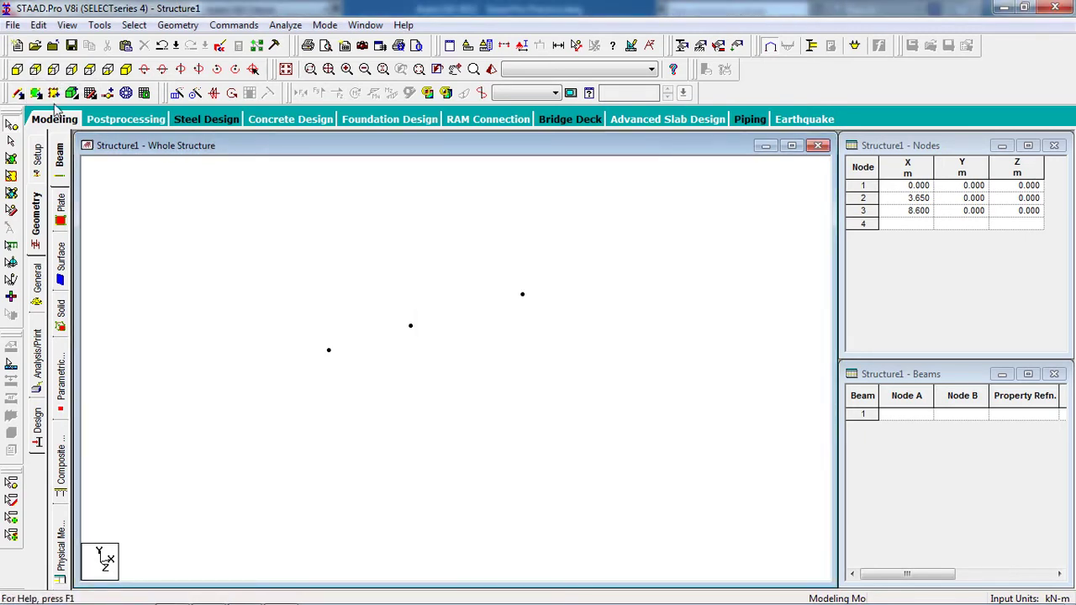
click(90, 74)
scroll(398, 367, down, 1)
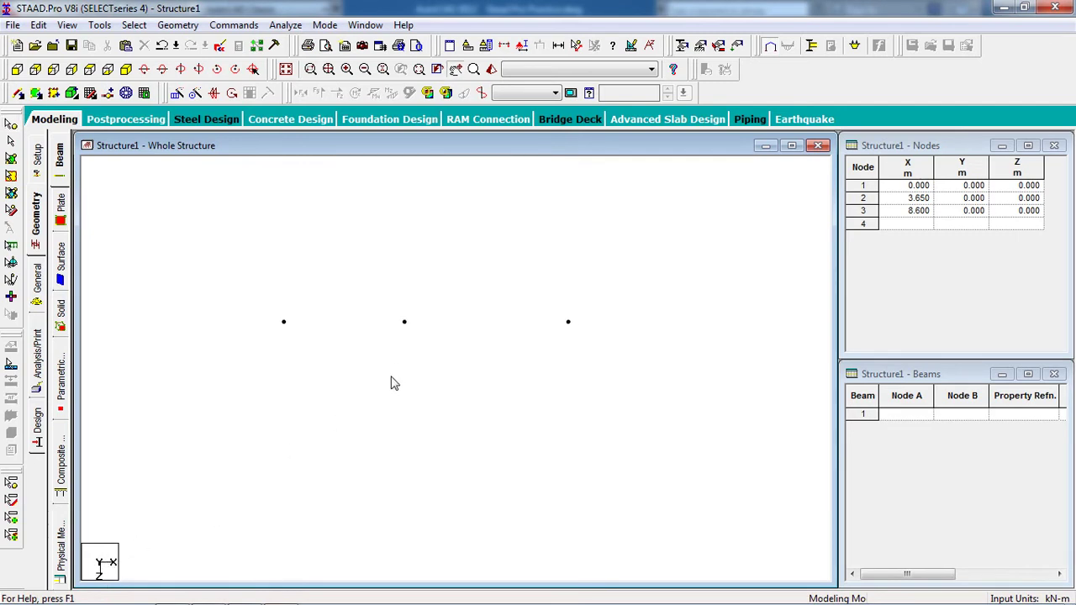
middle_drag(392, 379, 406, 320)
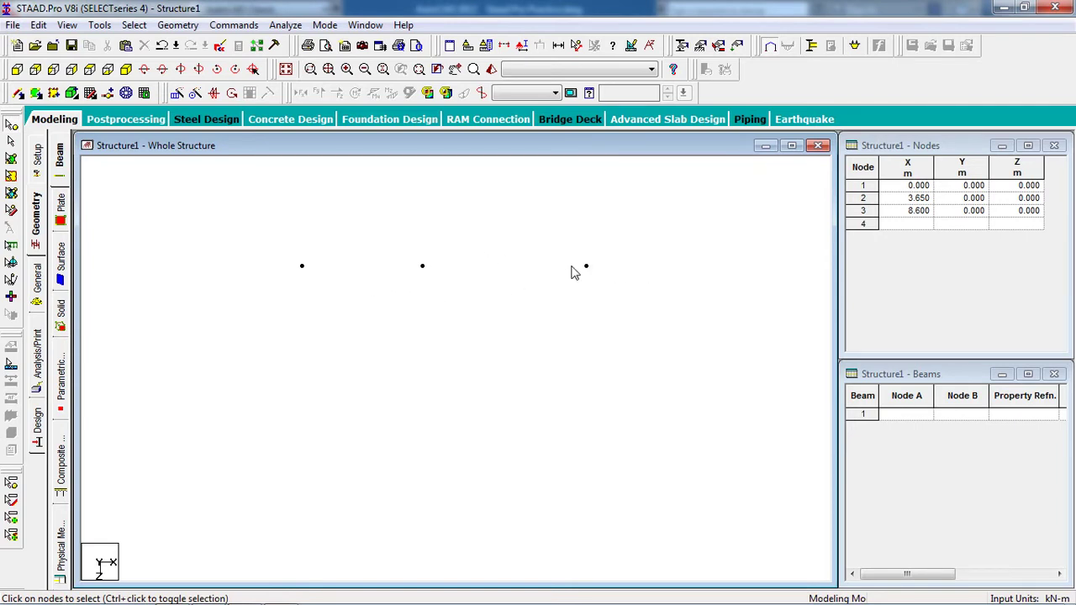
click(270, 595)
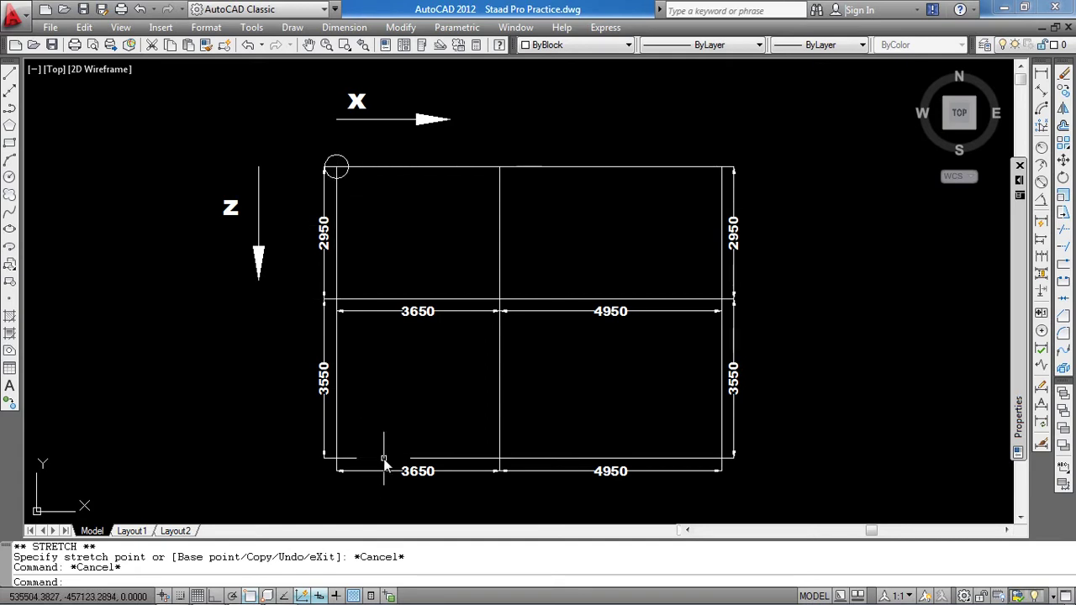
Back in STAAD.Pro, window-select the first row of nodes 1, 2 and 3 at Z = 0
mouse_move(263, 595)
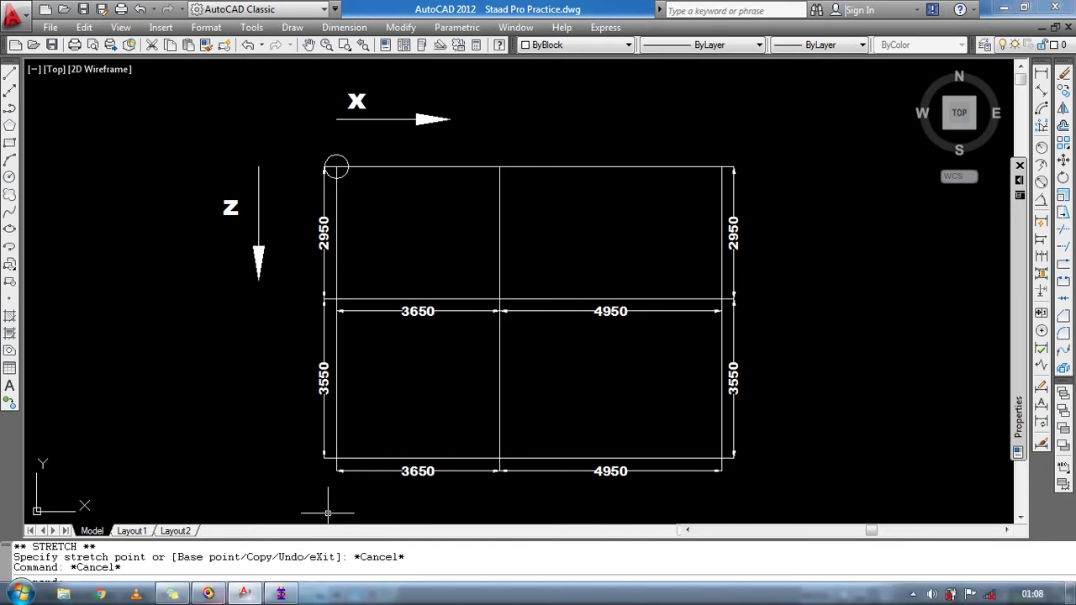
click(280, 594)
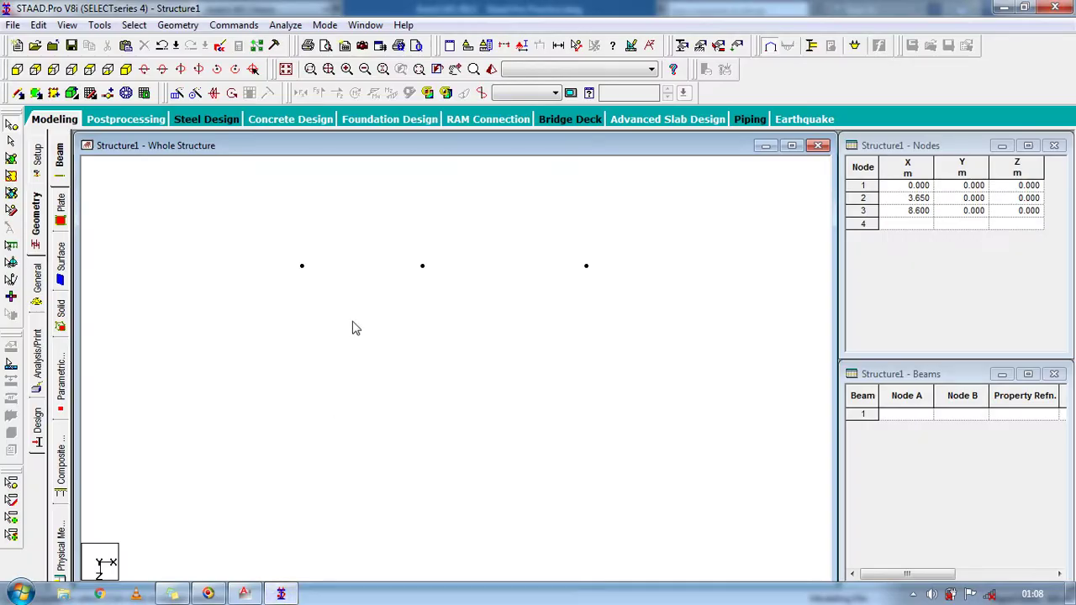
drag(329, 258, 296, 293)
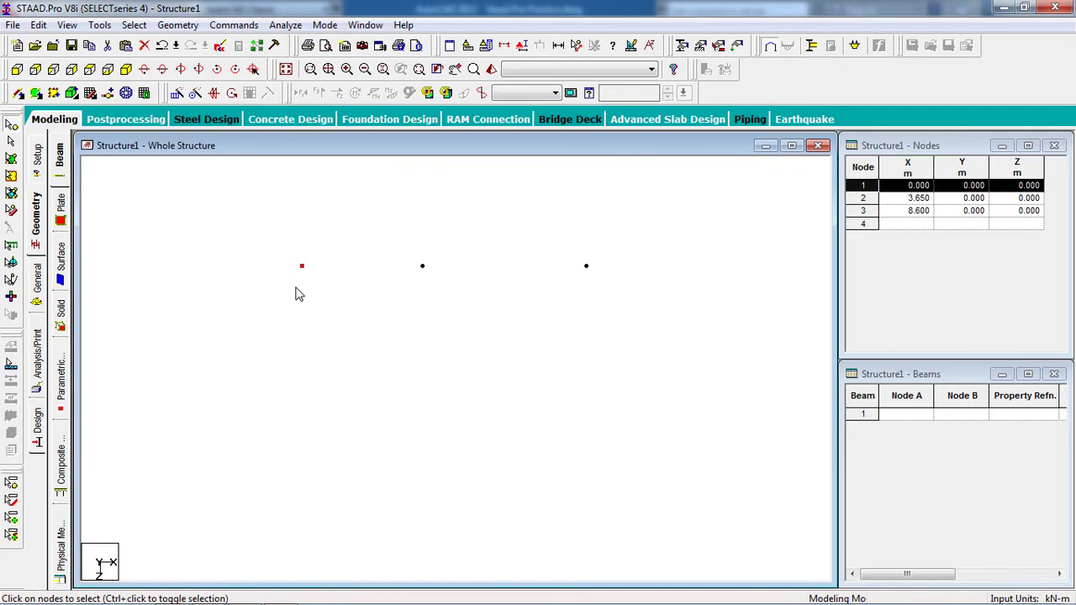
click(494, 267)
drag(617, 228, 279, 339)
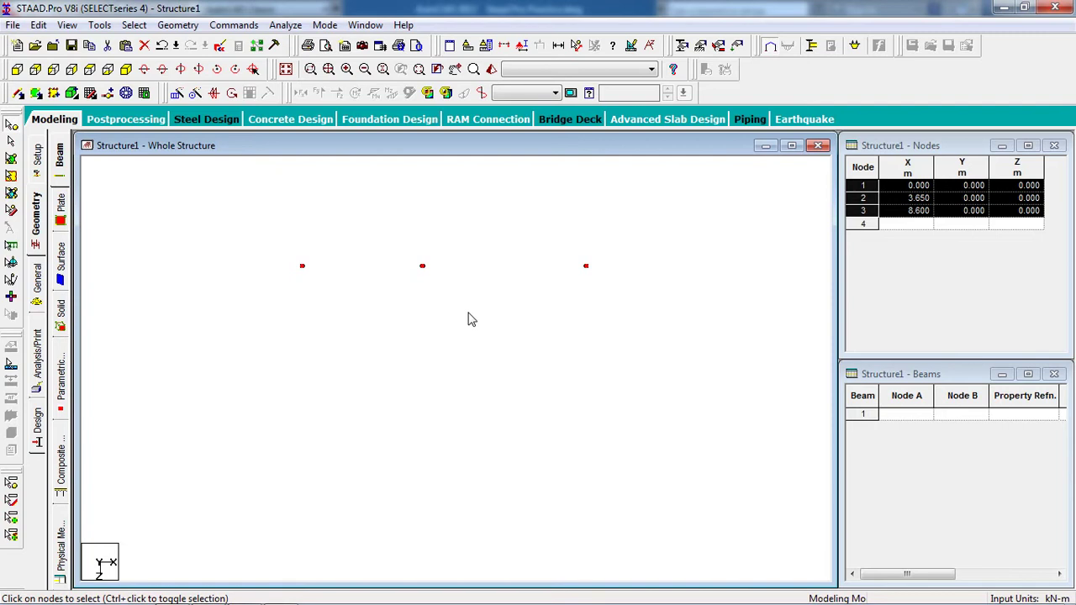
Paste the first row with a Z offset of 2.95 to create nodes 4, 5 and 6
key(ctrl+v)
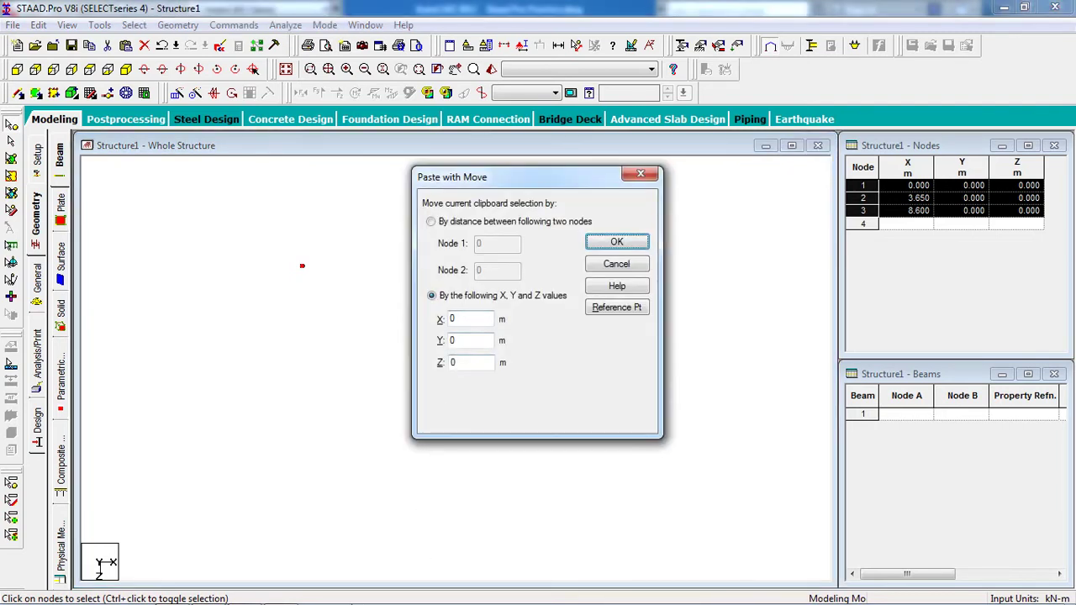
mouse_move(244, 594)
click(259, 502)
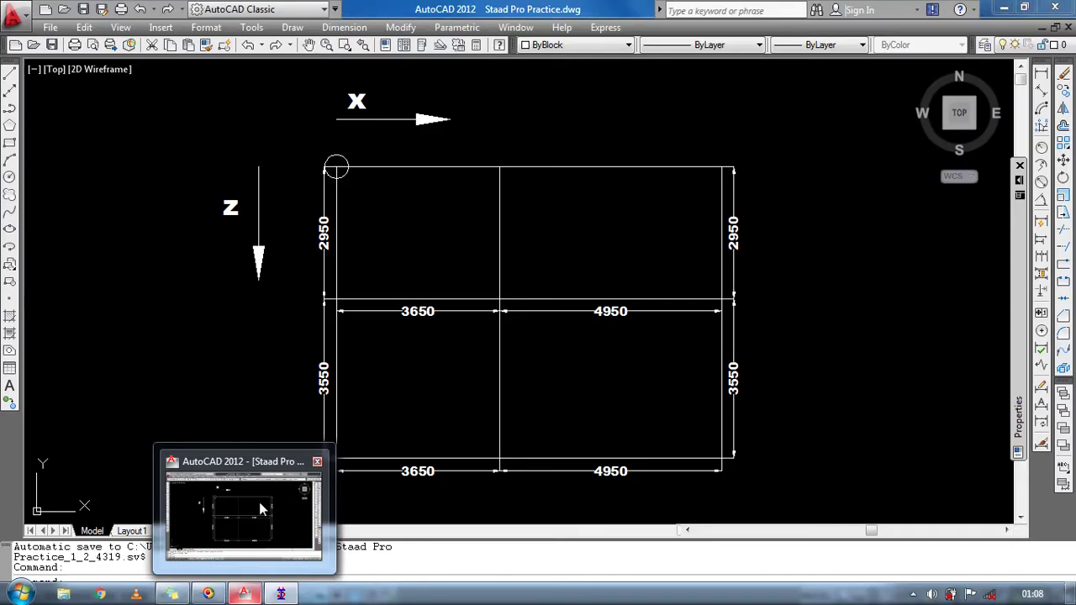
click(259, 500)
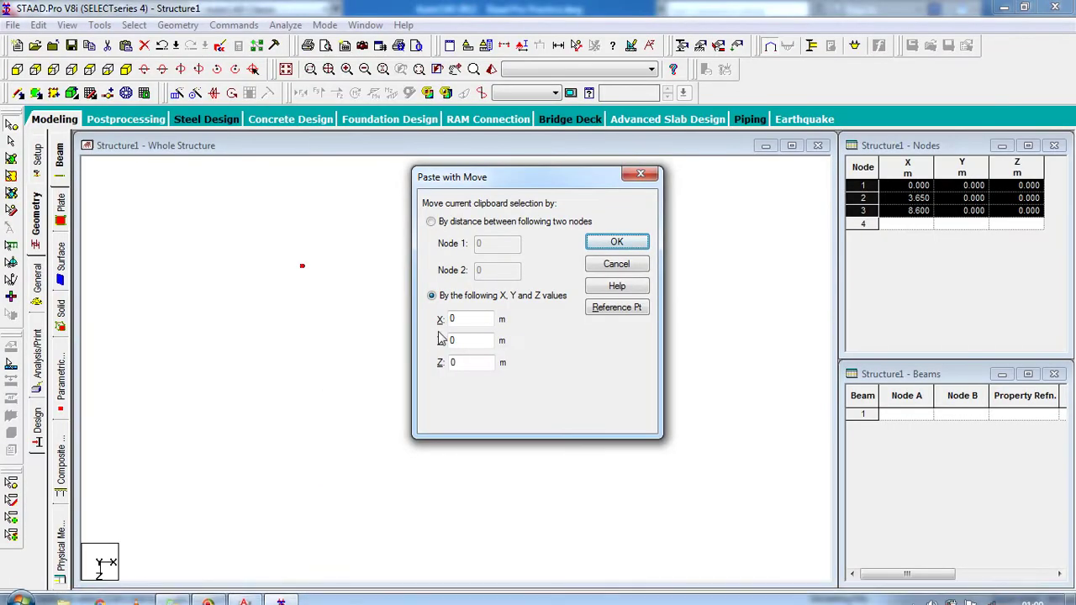
double_click(467, 363)
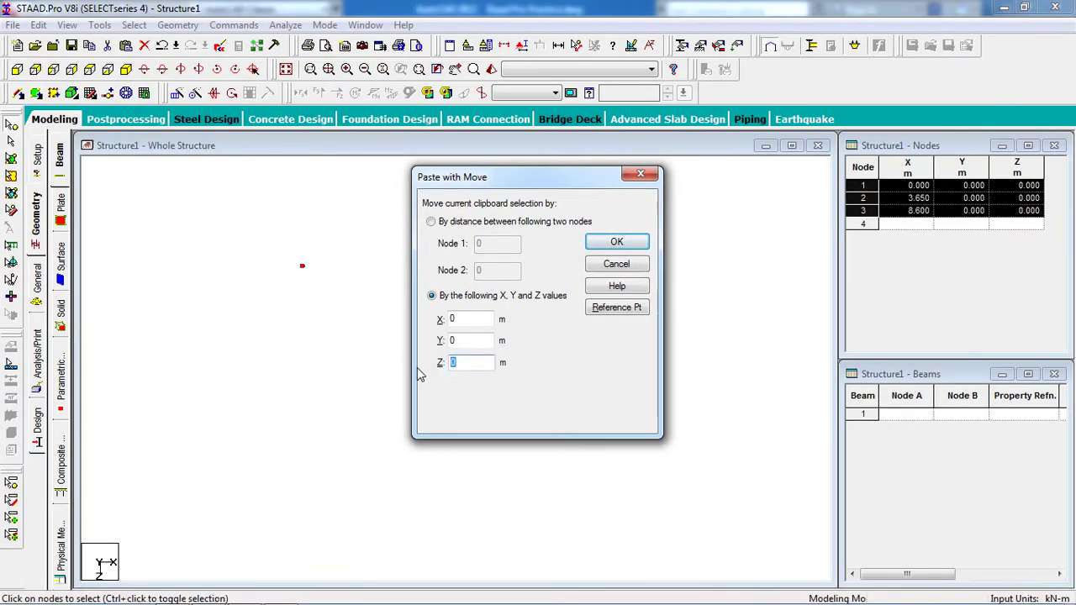
text(2.95)
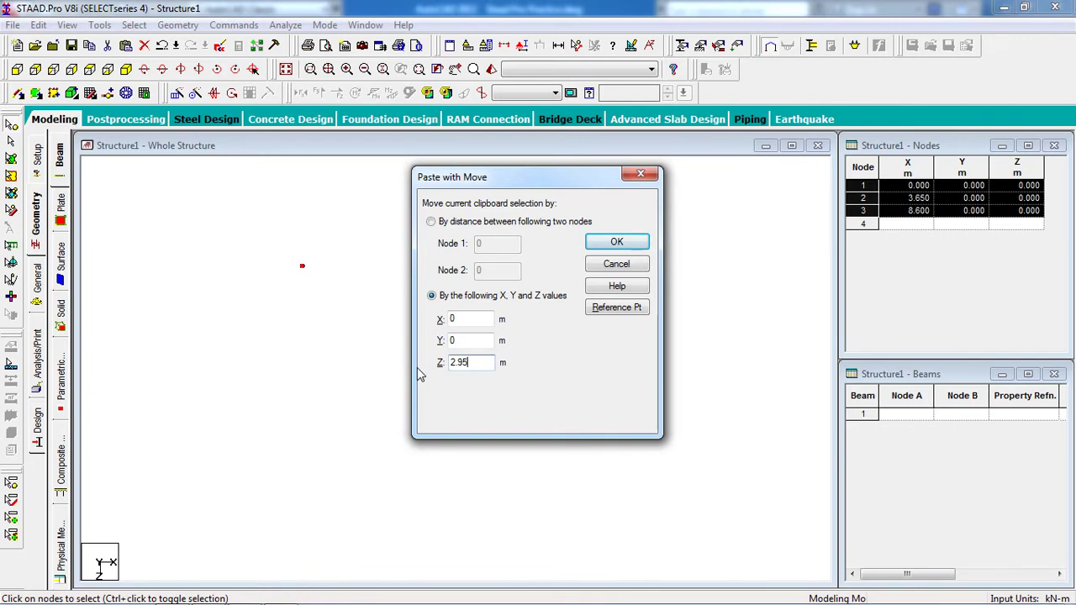
click(602, 241)
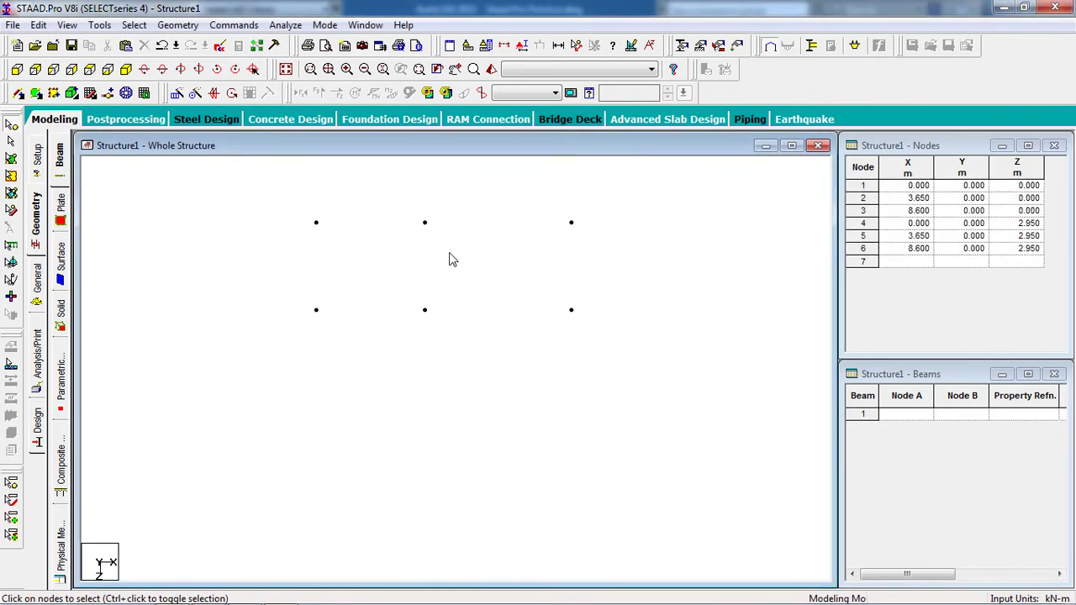
Recentre the view and window-select the new row of nodes 4–6
middle_drag(449, 259, 499, 300)
middle_drag(448, 417, 417, 389)
scroll(418, 389, down, 1)
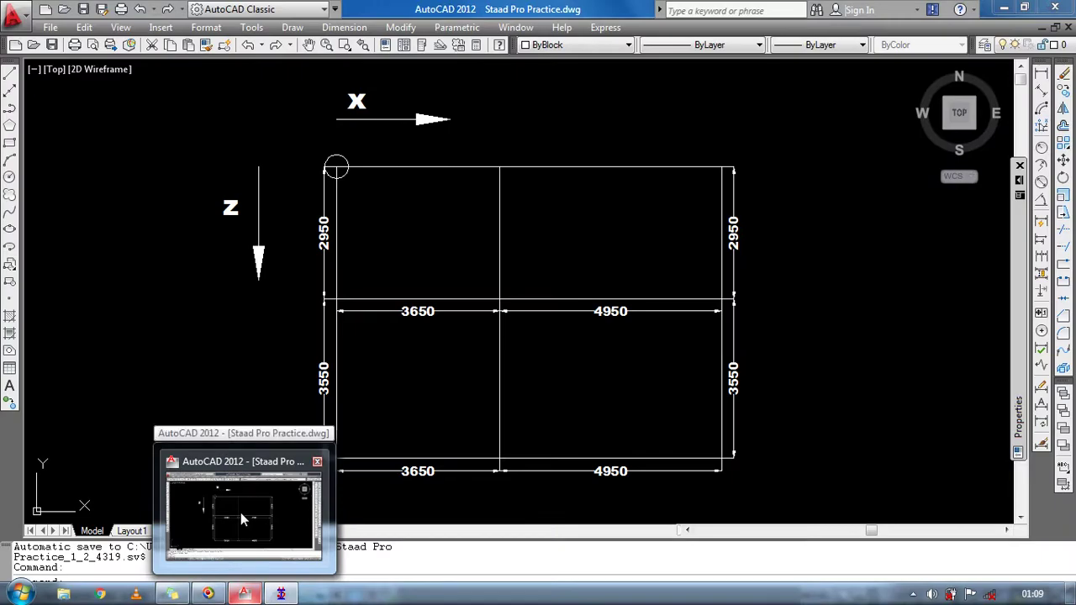
click(240, 512)
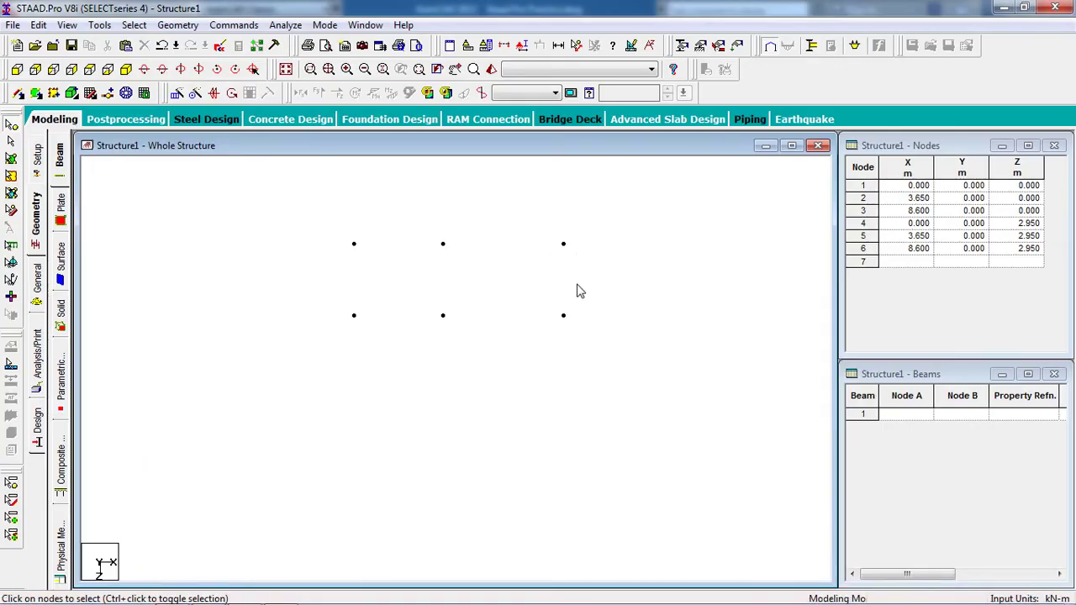
drag(605, 305, 326, 385)
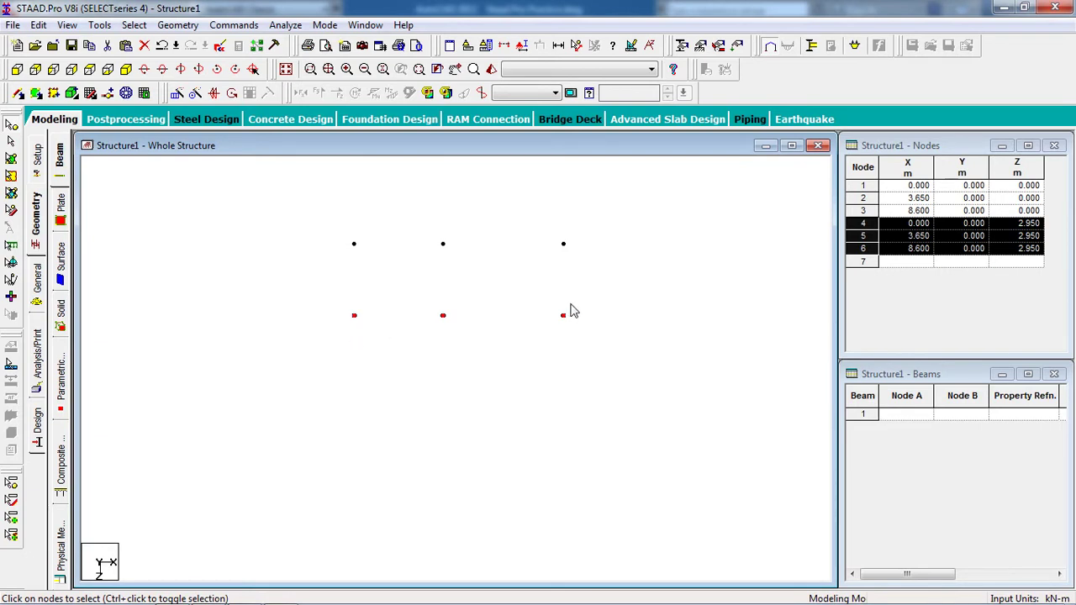
Paste nodes 4–6 shifted 3.55 m in Z, creating nodes 7, 8 and 9 at Z = 6.5
key(ctrl+v)
drag(458, 362, 424, 372)
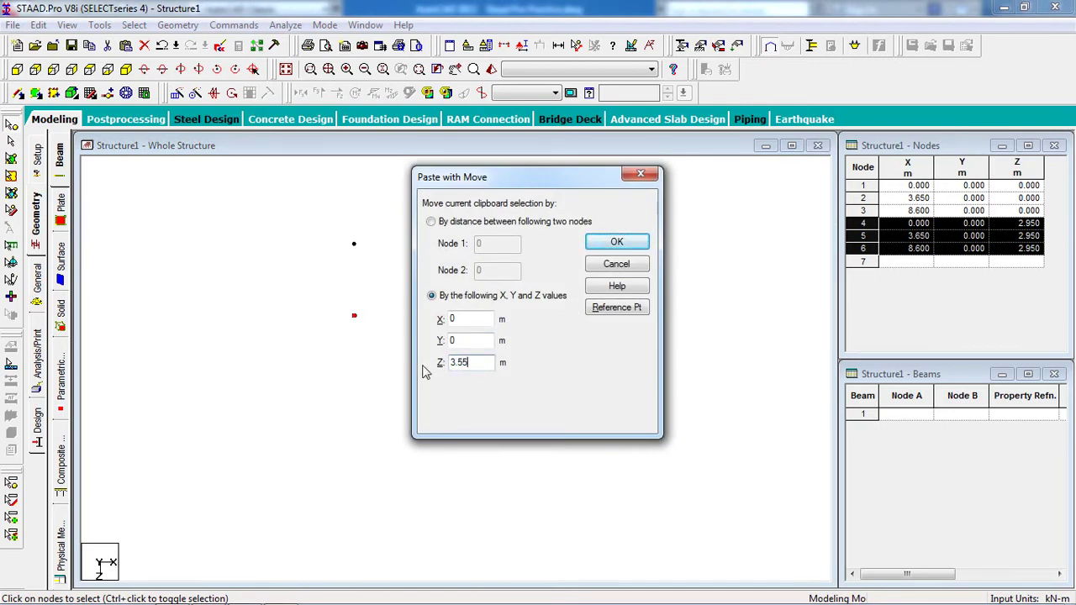
click(615, 245)
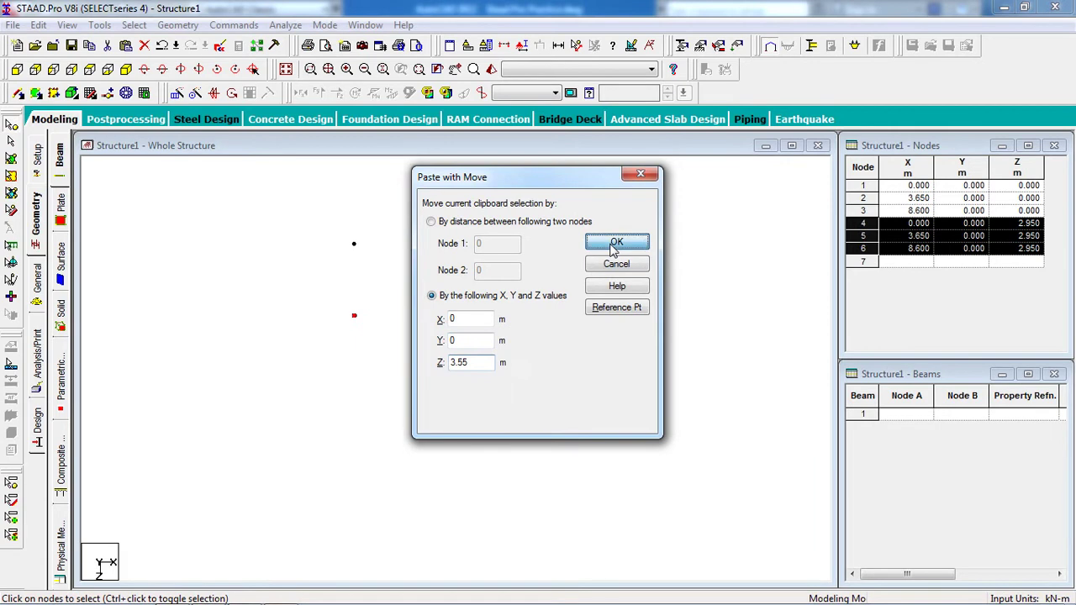
click(576, 269)
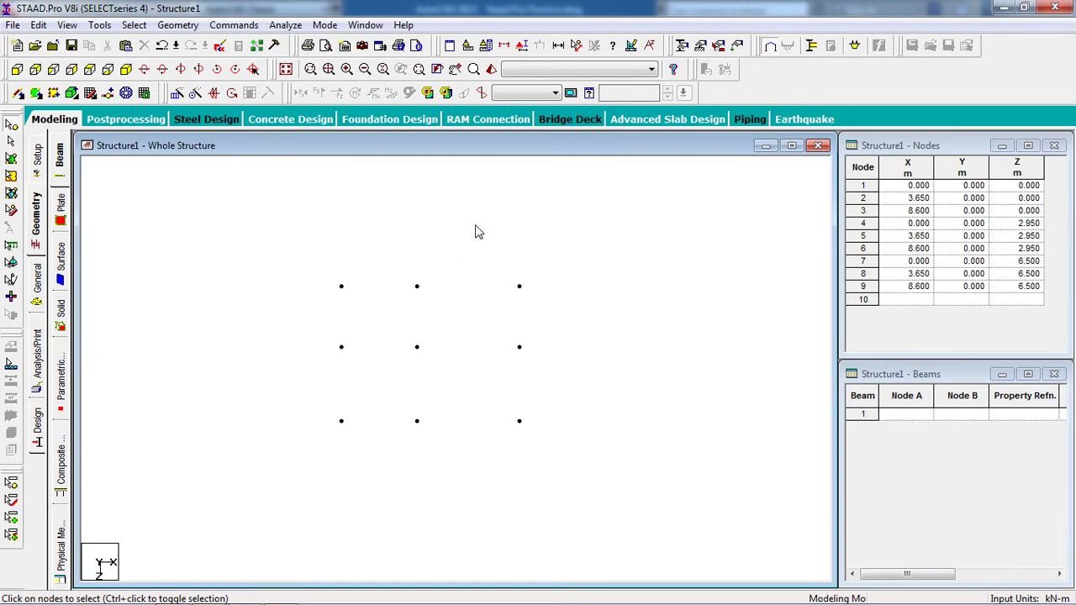
Draw beams around the perimeter and through the grid, including 1–2, 2–5 and 4–5, declining extra nodes
click(25, 95)
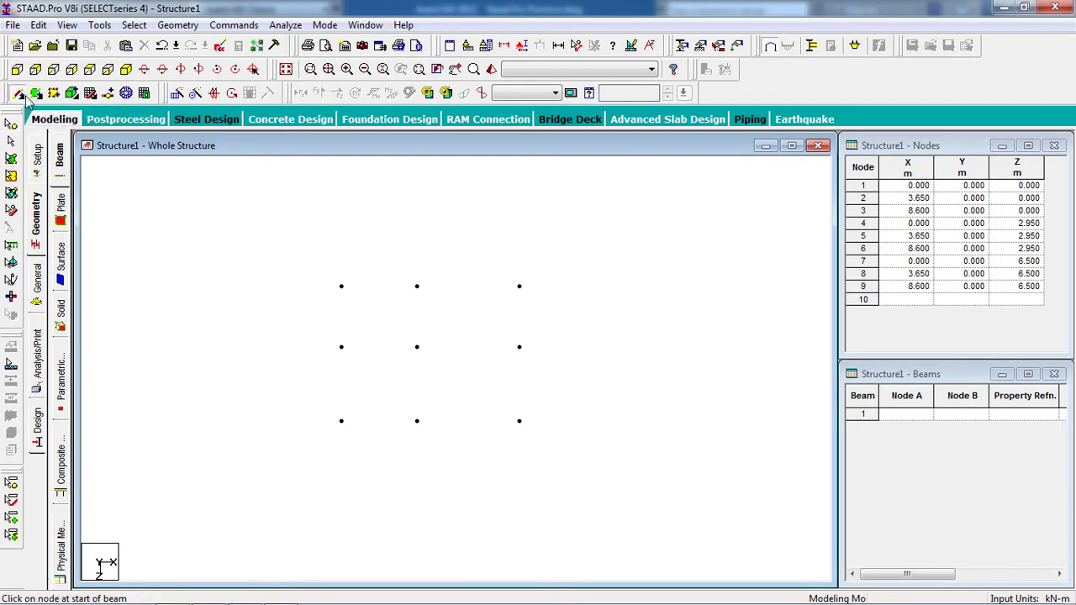
mouse_move(342, 287)
mouse_down()
mouse_move(517, 292)
mouse_move(518, 431)
mouse_move(519, 421)
mouse_move(395, 433)
mouse_move(417, 421)
mouse_move(343, 440)
mouse_move(342, 288)
mouse_up()
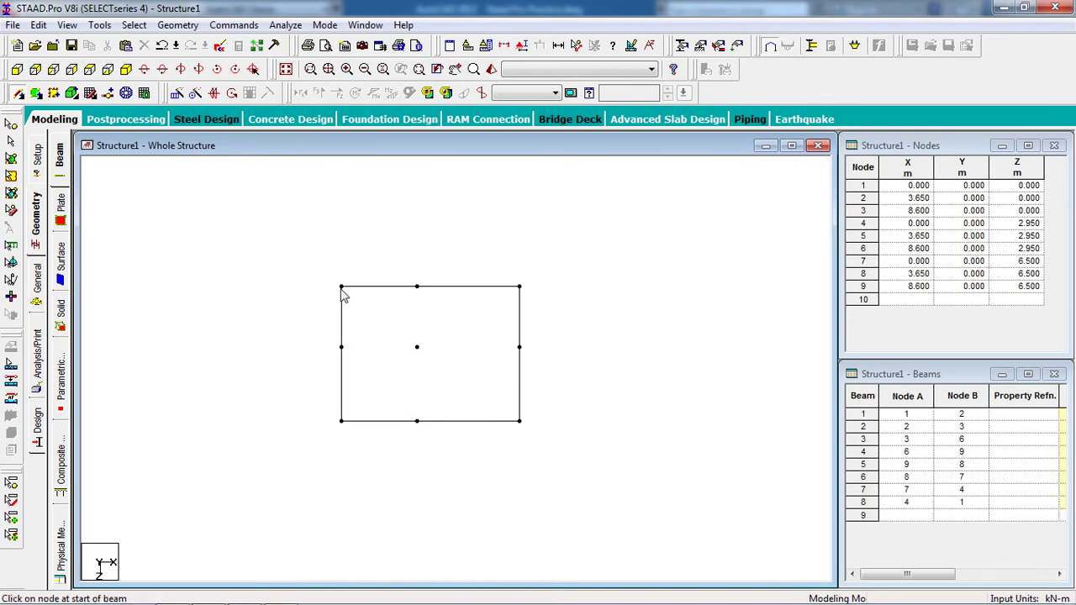
click(424, 311)
click(609, 345)
drag(421, 292, 421, 425)
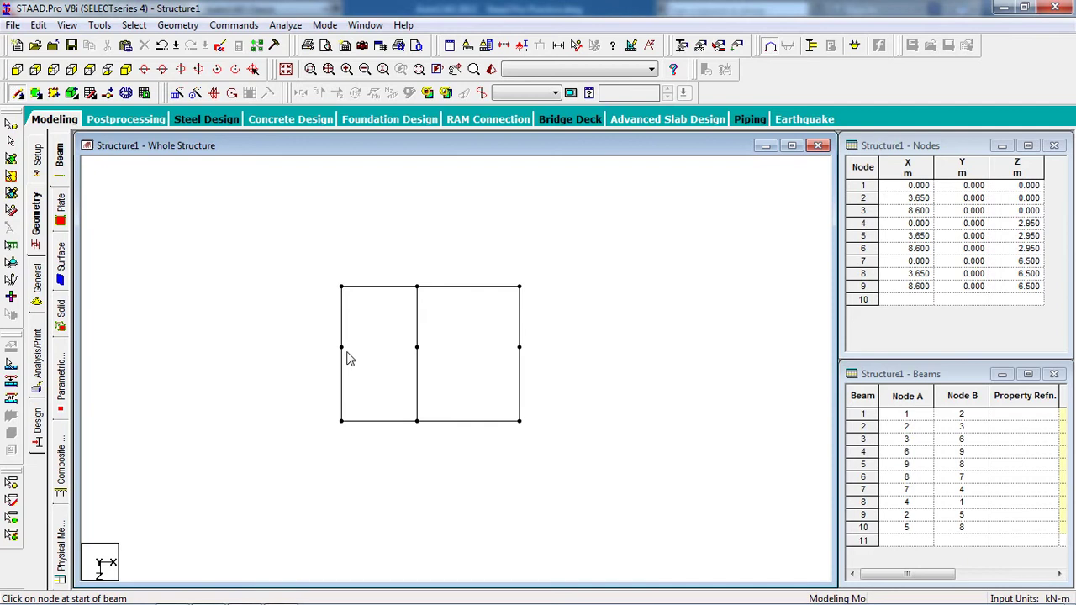
drag(345, 348, 346, 351)
drag(414, 350, 523, 356)
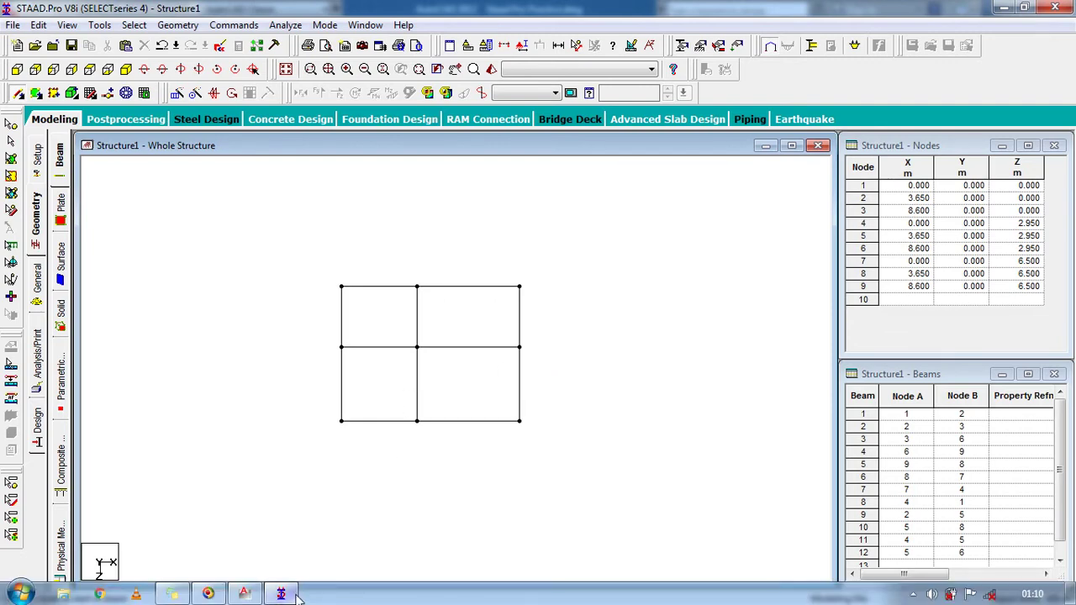
In AutoCAD, erase the circle at the frame's top-left corner
click(282, 593)
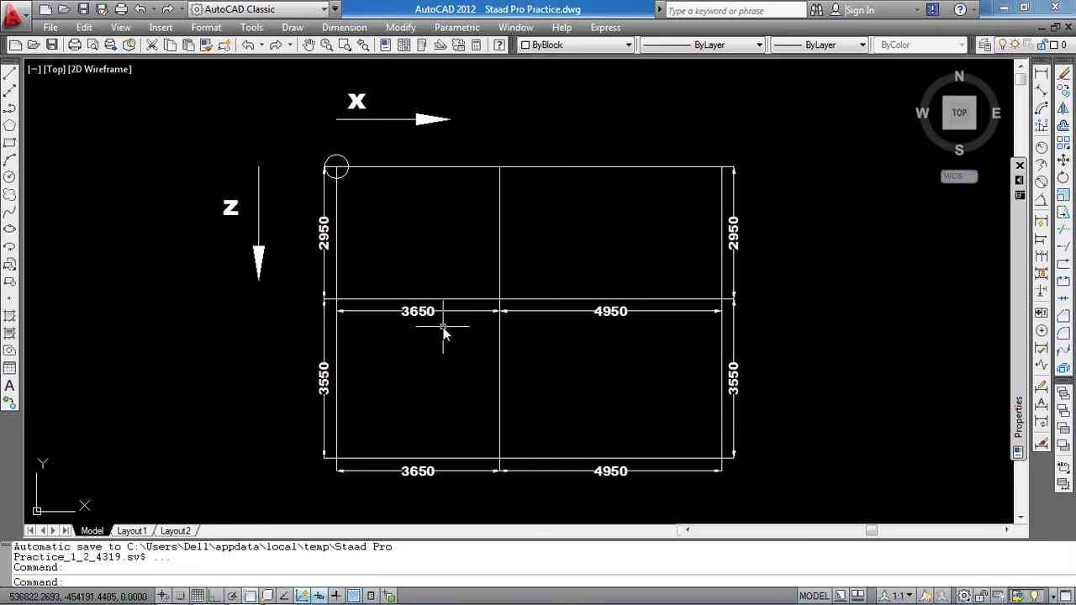
middle_drag(380, 237, 445, 315)
click(405, 241)
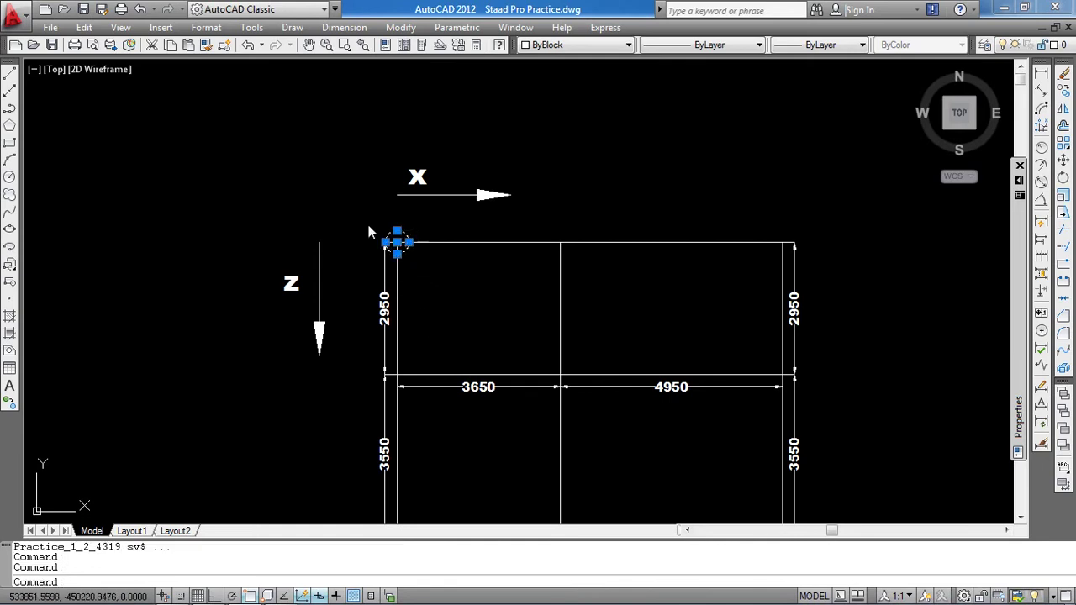
text(e)
key(Return)
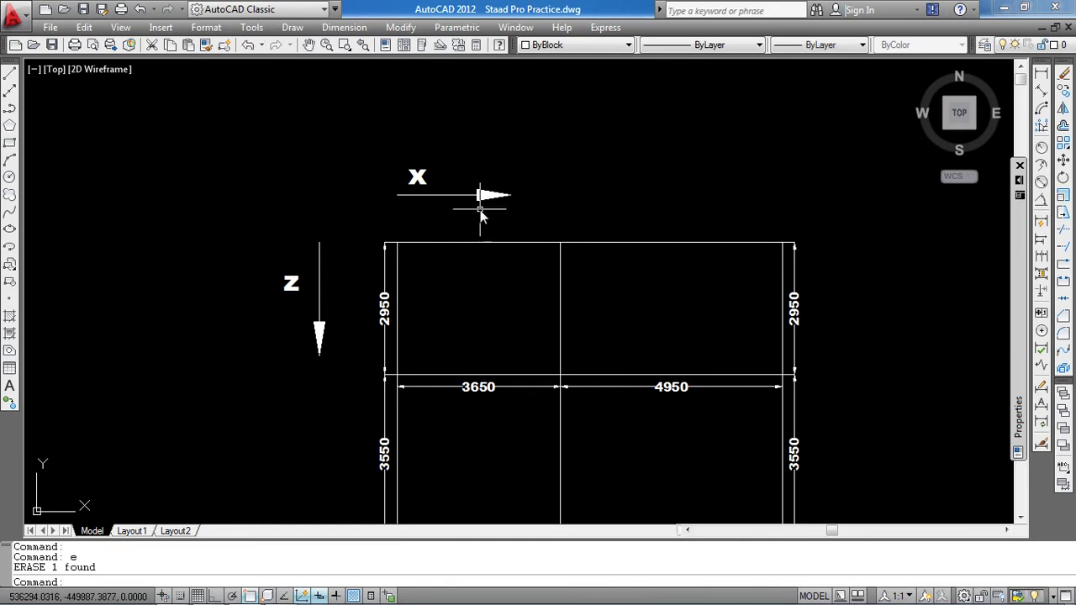
Move the X label and arrow straight up, higher above the frame
middle_drag(529, 175, 580, 227)
click(576, 220)
click(421, 274)
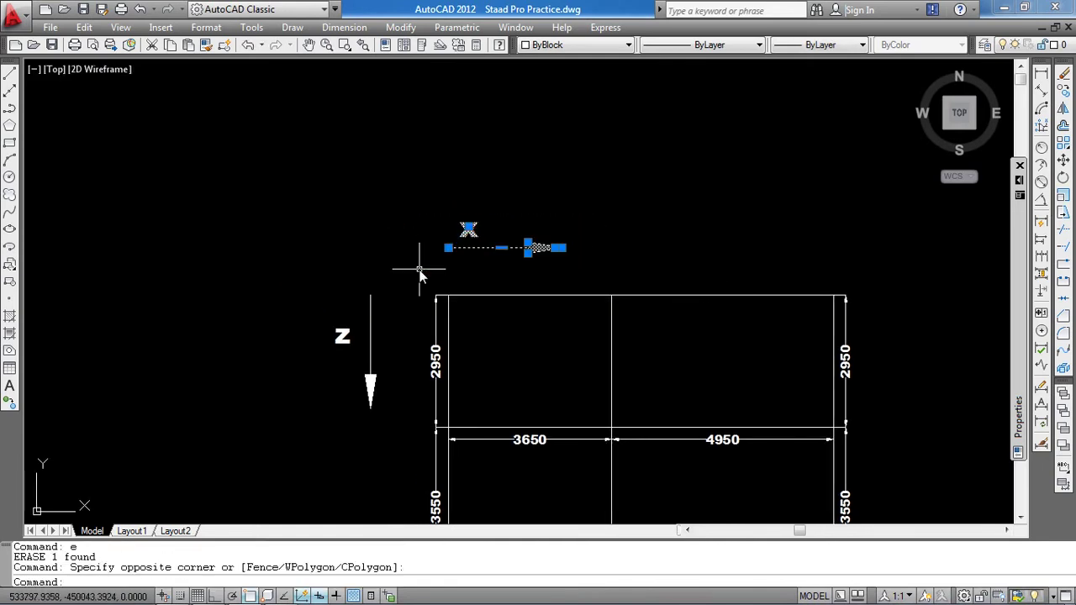
text(m)
key(Return)
scroll(420, 274, down, 4)
click(672, 257)
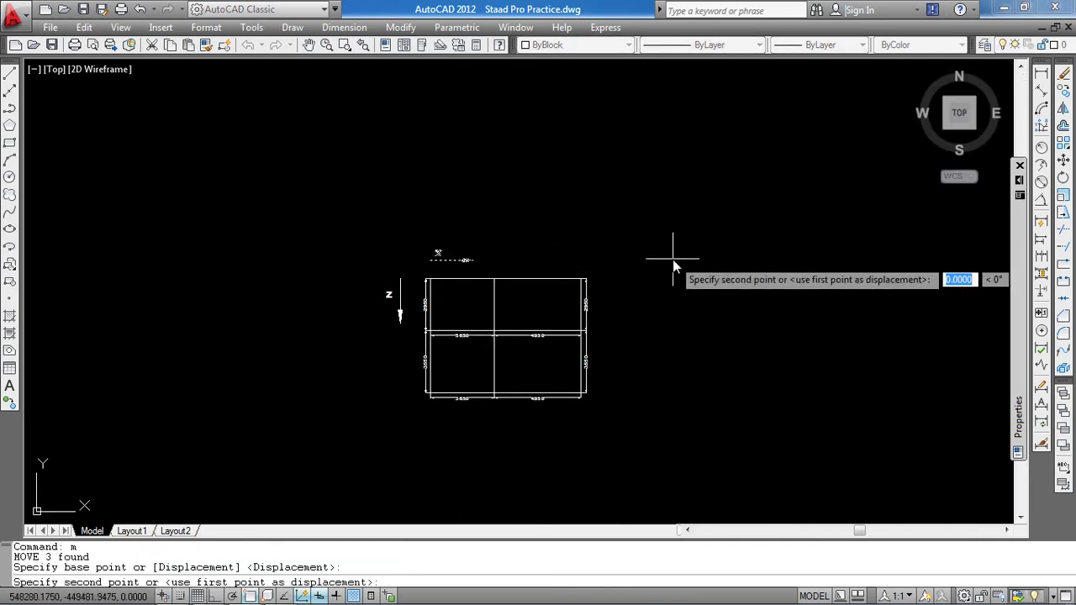
key(F8)
click(672, 203)
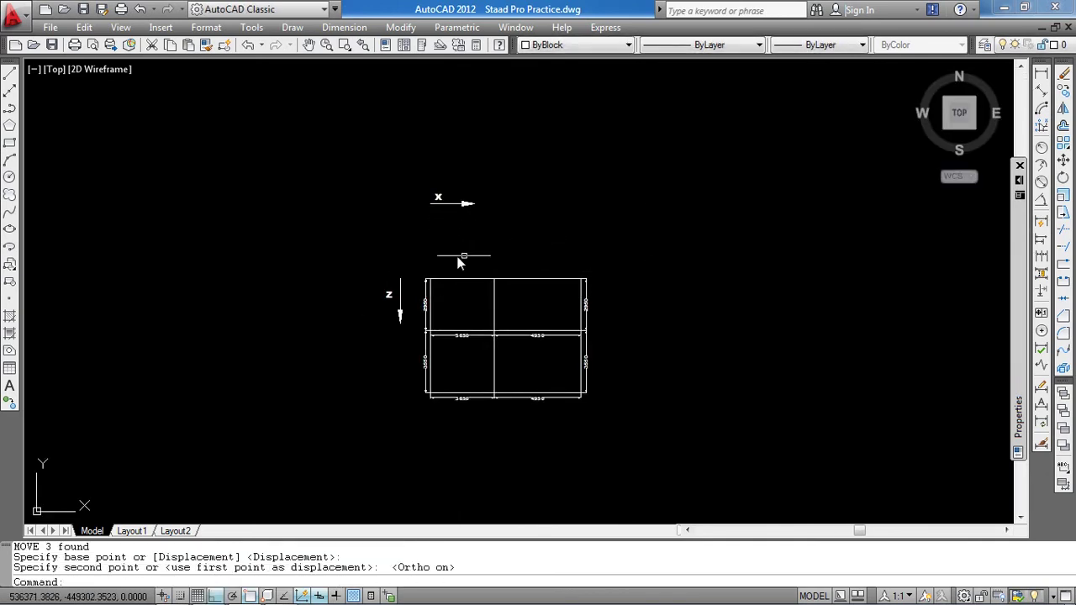
scroll(386, 272, up, 5)
middle_drag(600, 274, 533, 303)
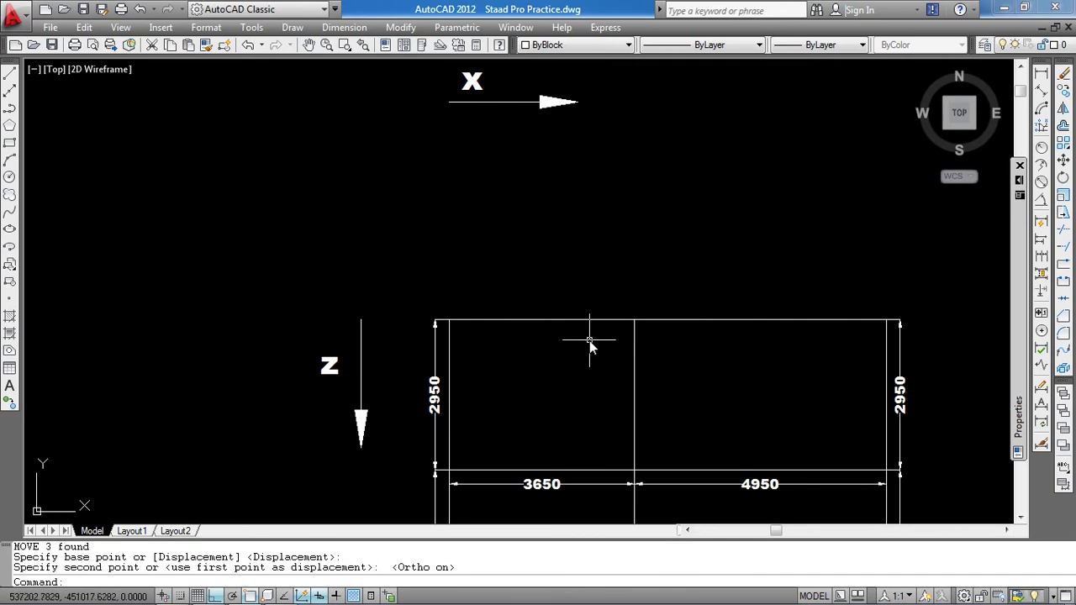
Draw the new bay's 3000-high left side, its top edge and its right side
middle_drag(588, 343, 541, 364)
text(l)
key(Return)
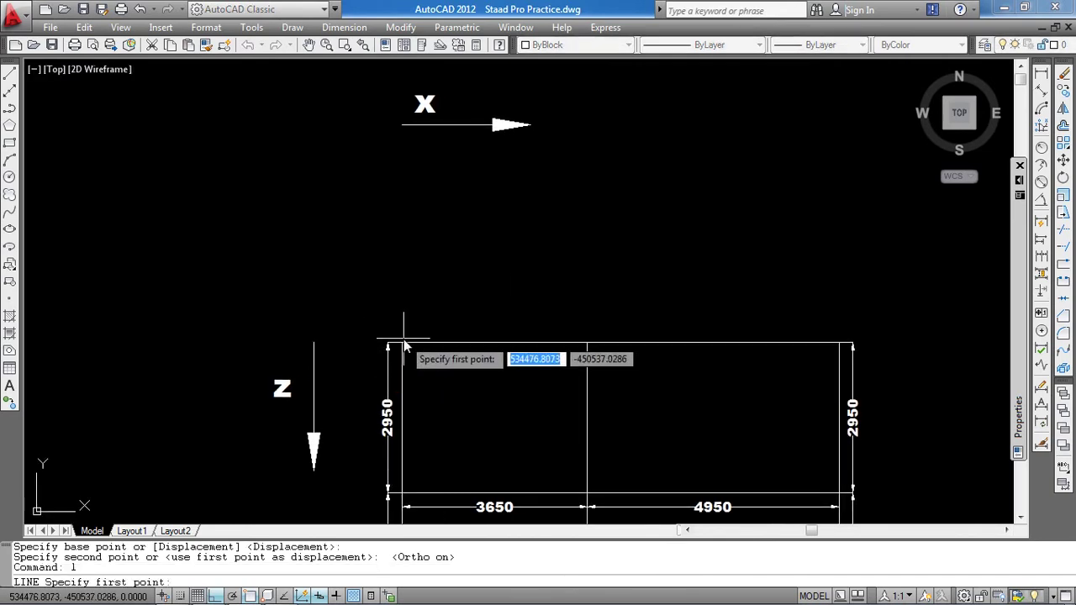
click(401, 344)
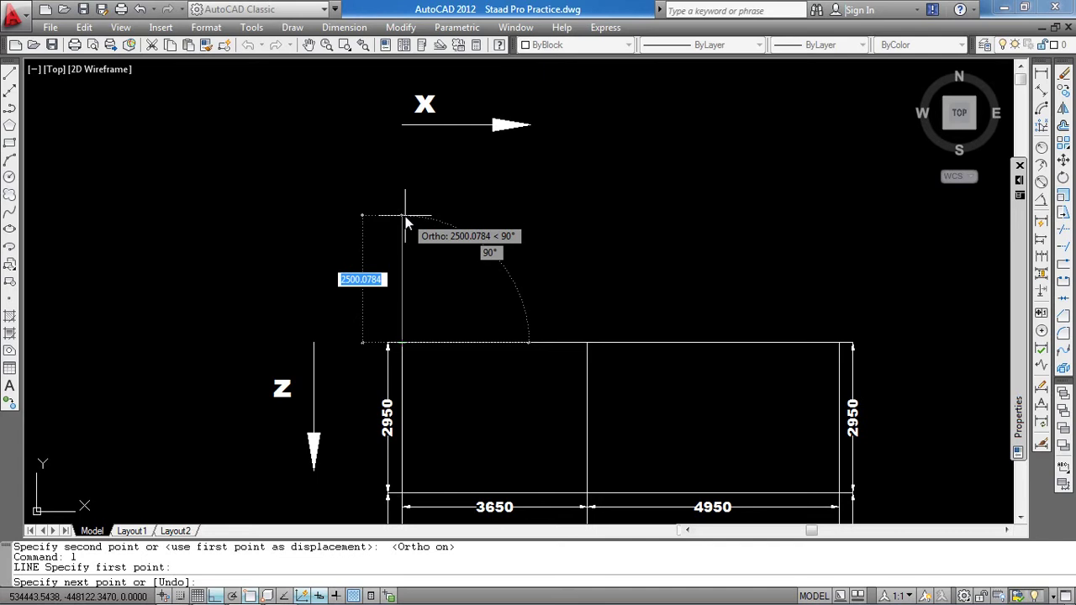
text(300)
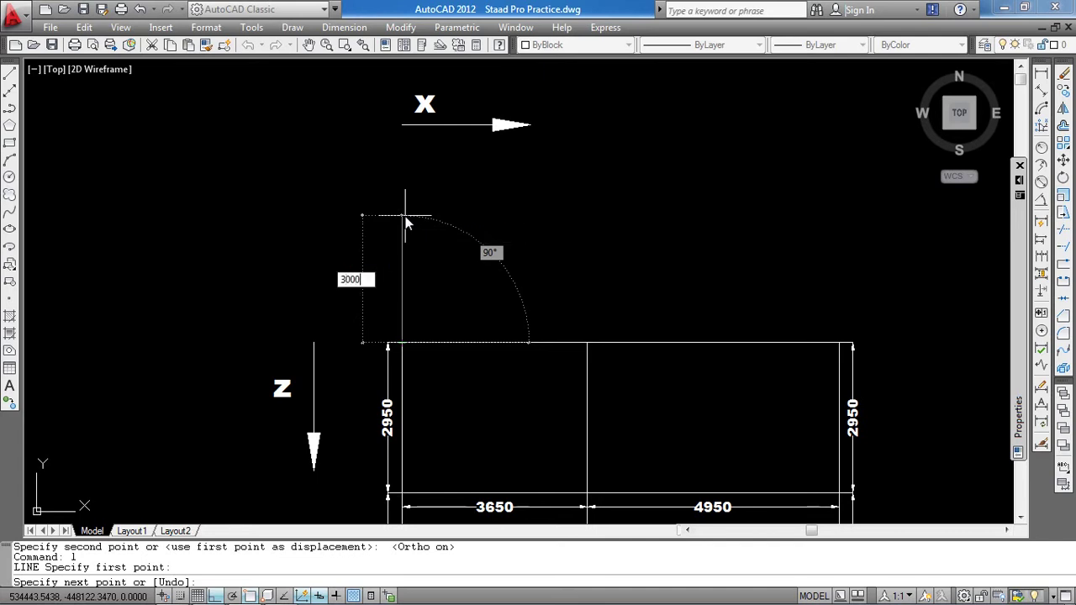
text(0)
key(Return)
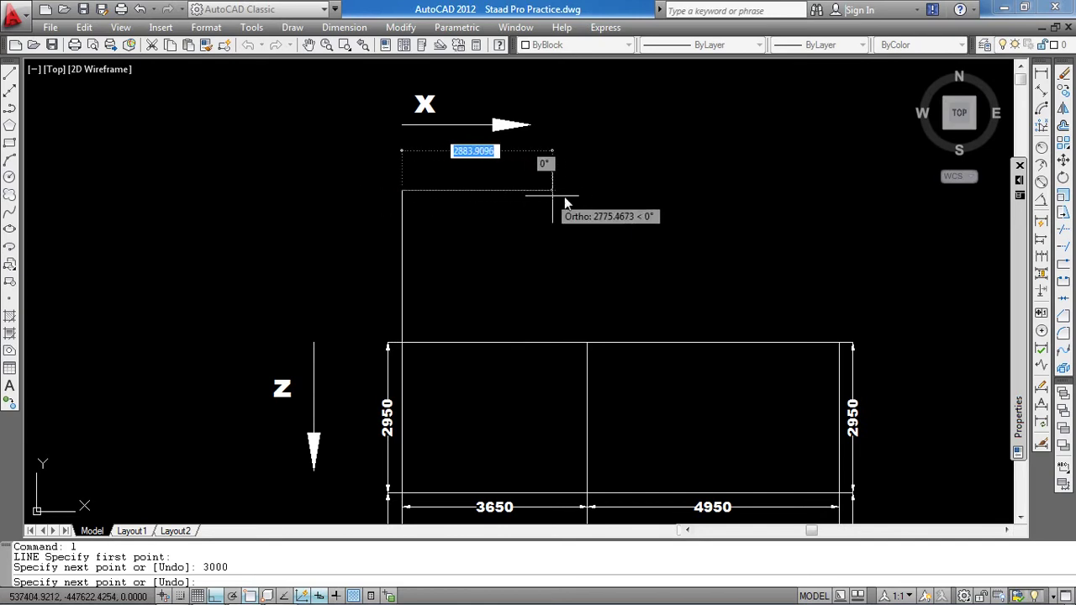
click(705, 191)
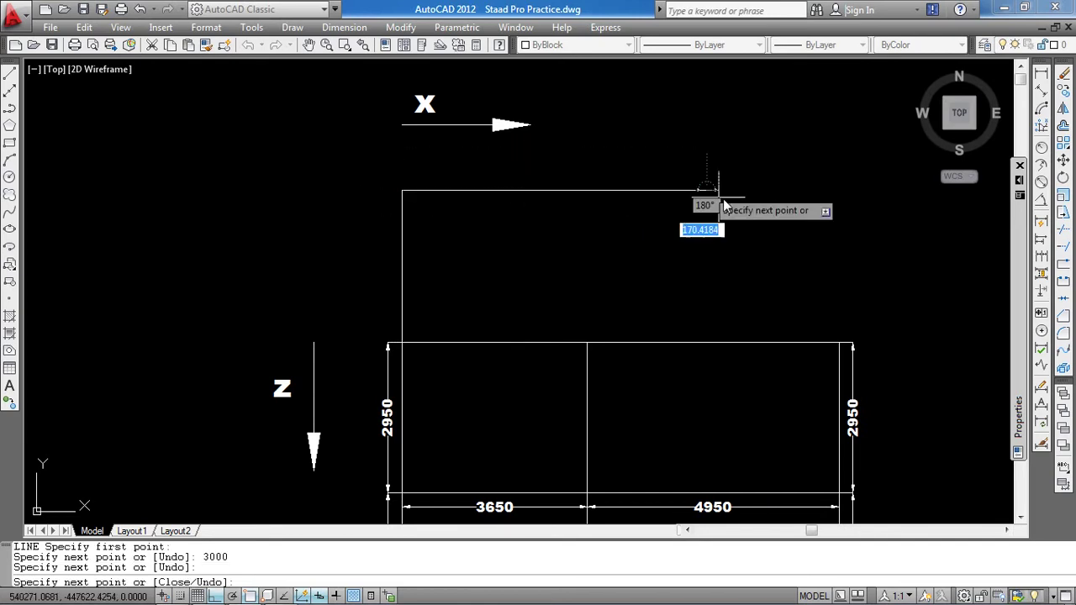
key(Return)
key(Return)
click(838, 344)
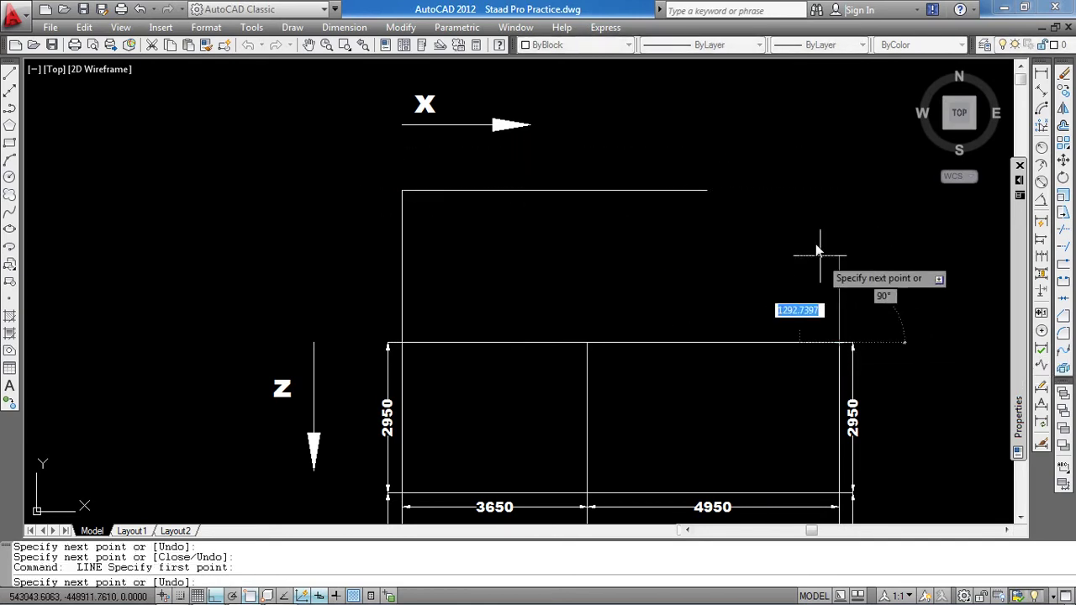
click(812, 244)
Fillet the top and right lines into a clean top-right corner
key(Return)
text(f)
key(Return)
click(697, 191)
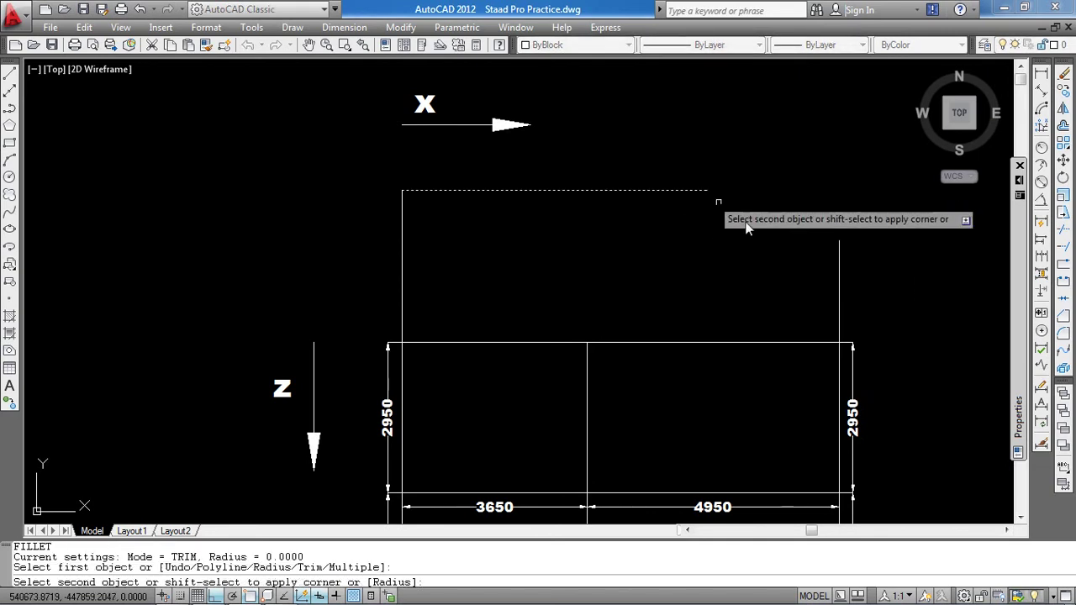
click(838, 289)
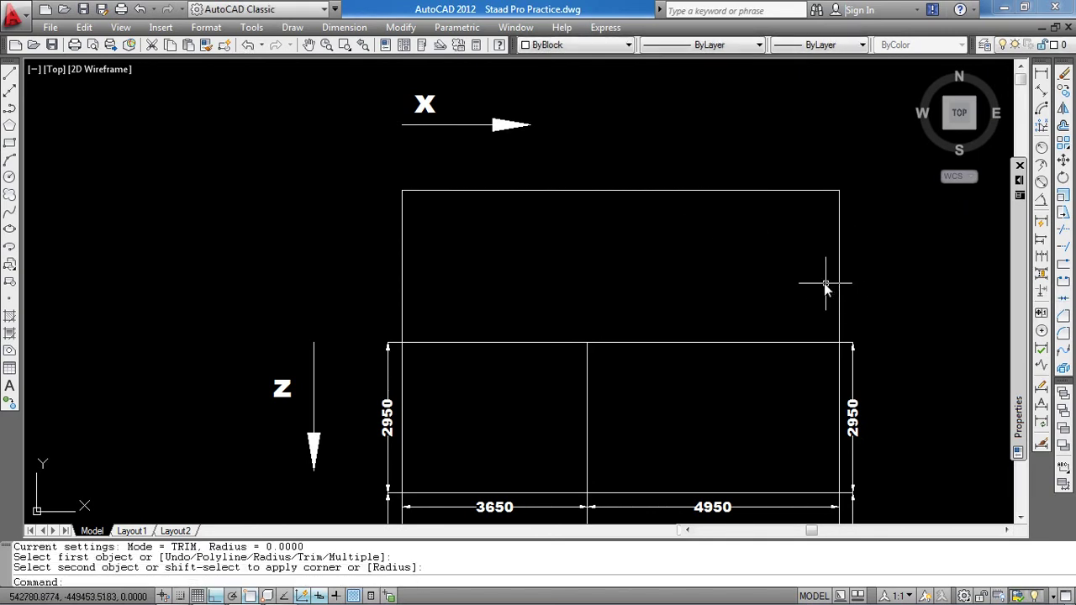
Draw a vertical line from the middle grid intersection up to the bay's top edge
text(l)
key(Return)
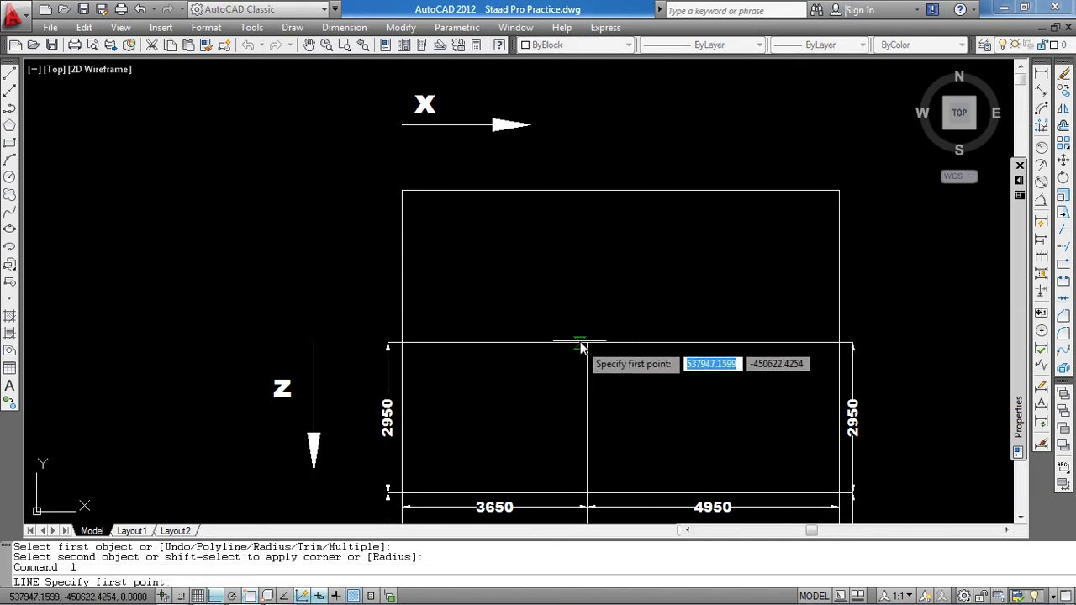
click(588, 344)
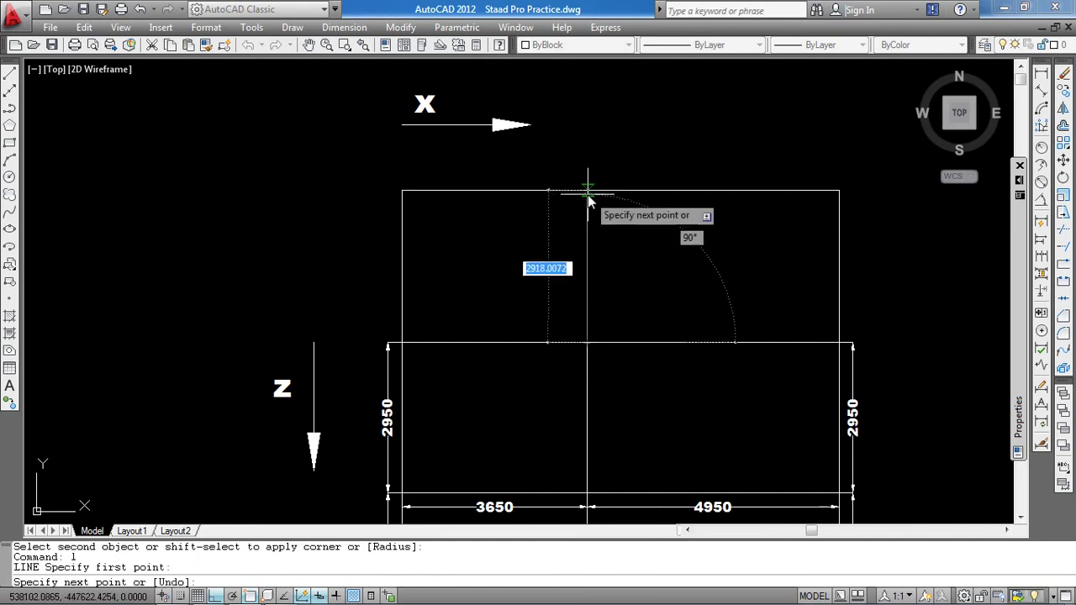
click(585, 193)
key(Return)
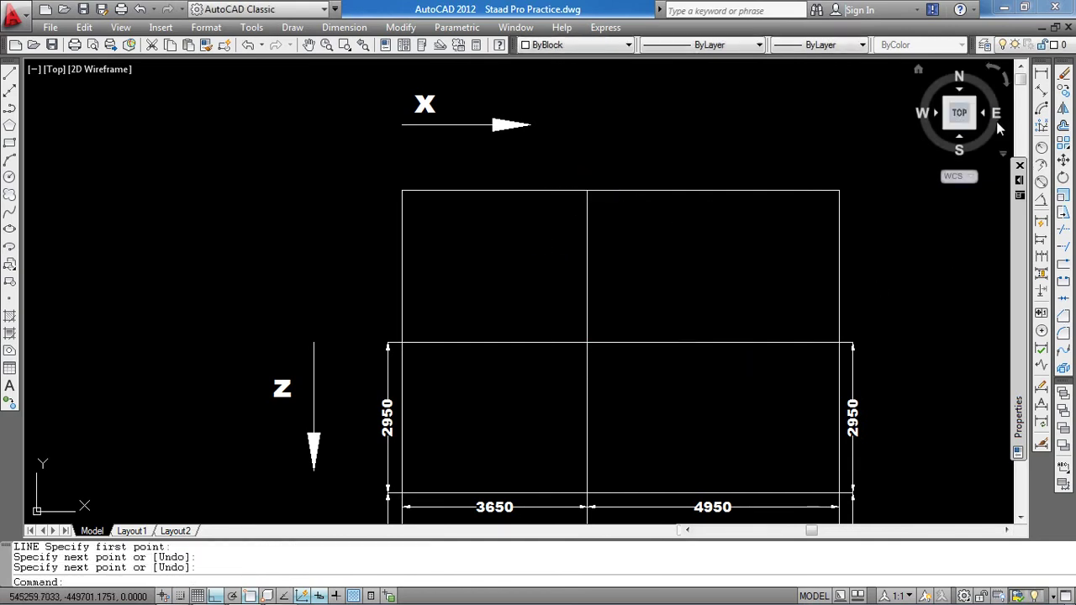
Add a 3000 linear dimension to the new bay's left side, beside the 2950 one
click(1041, 77)
key(Return)
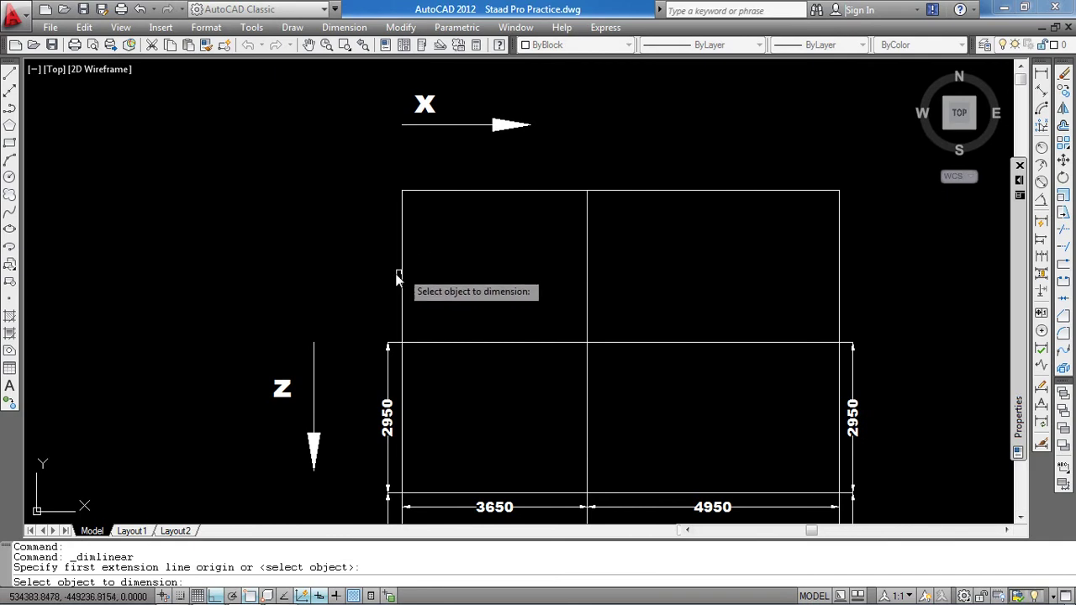
click(396, 279)
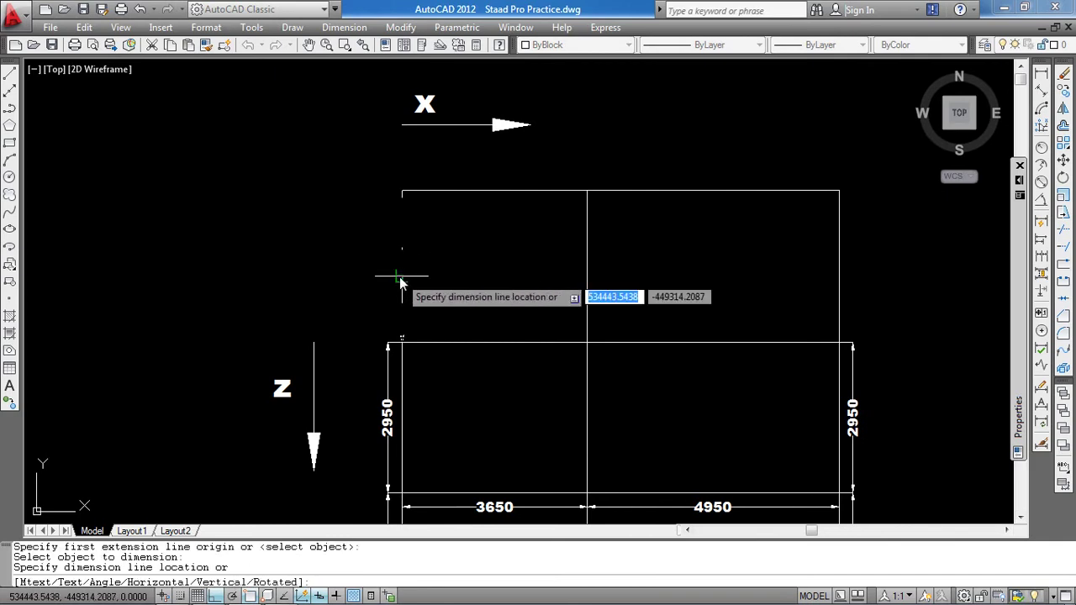
click(389, 341)
Draw a small circle centred on the left grid intersection below the new bay
middle_drag(449, 353, 403, 295)
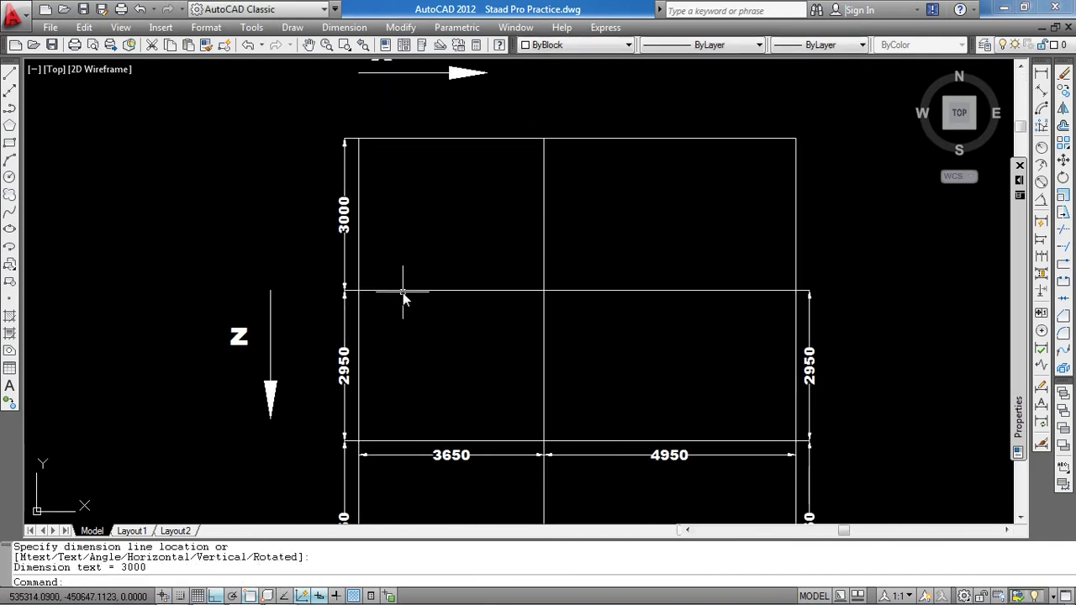
text(c)
key(Return)
click(362, 292)
scroll(363, 293, up, 2)
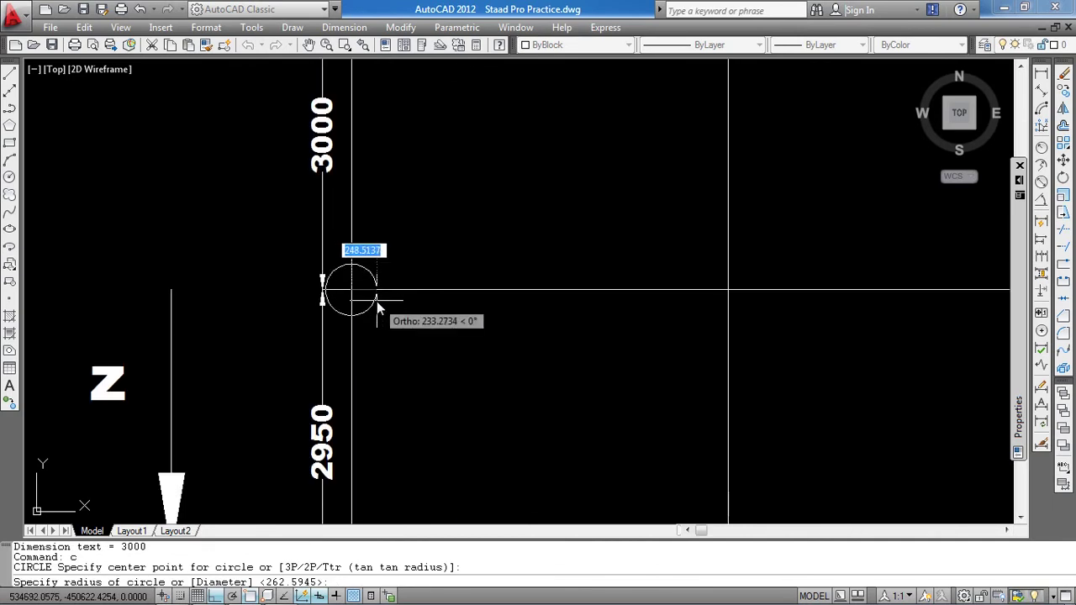
click(409, 324)
scroll(432, 315, down, 4)
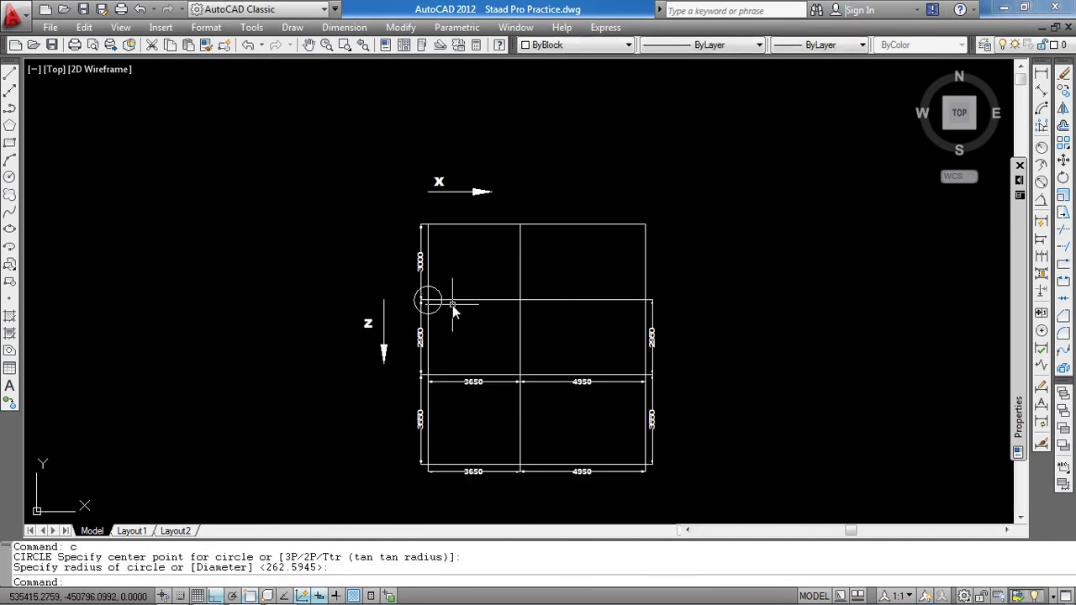
scroll(429, 296, up, 3)
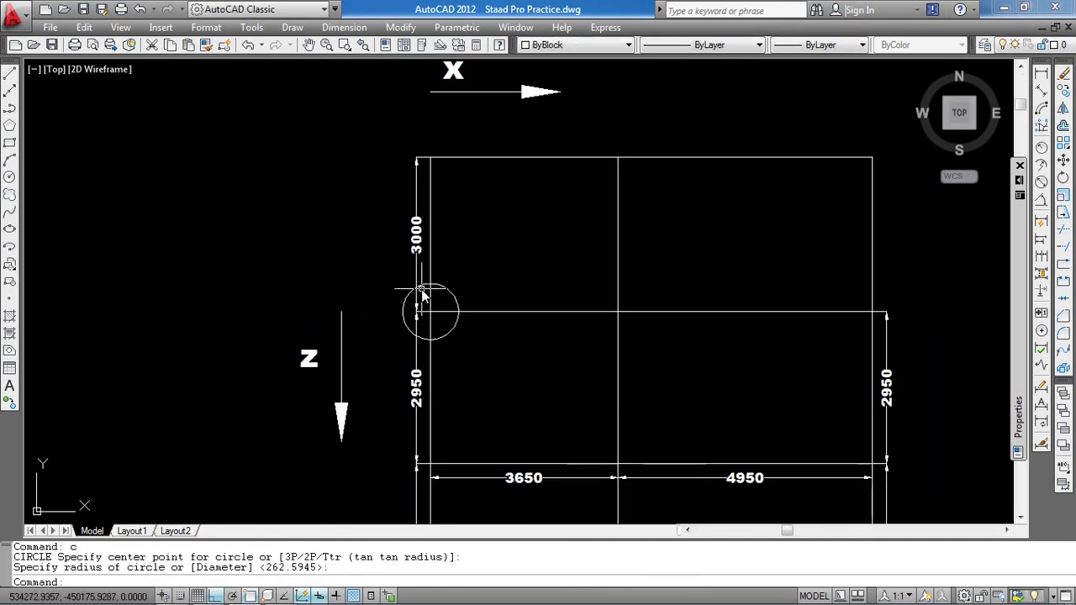
middle_drag(521, 338, 435, 355)
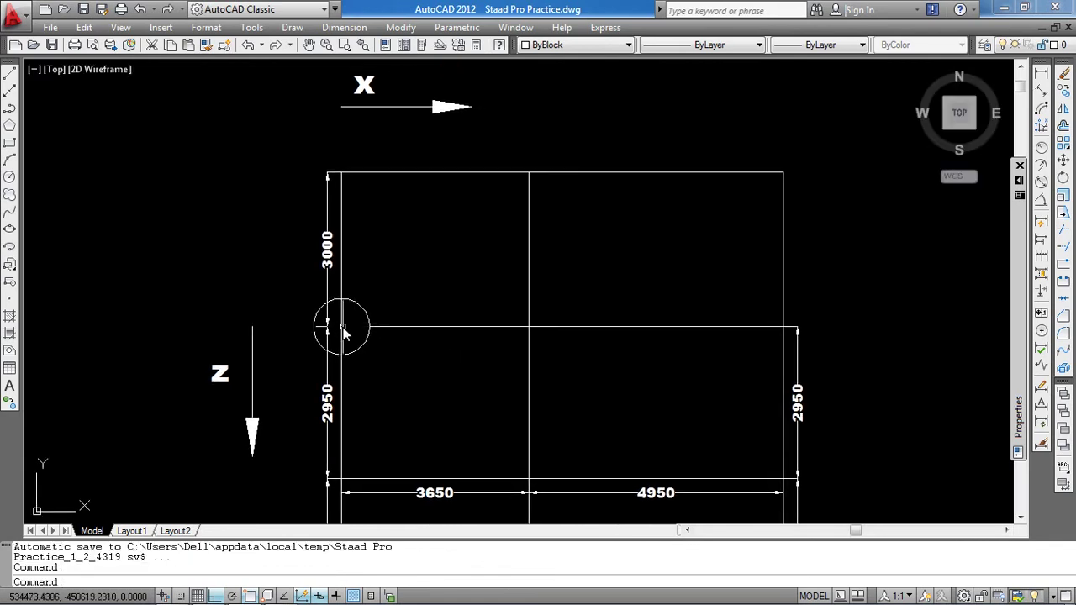
mouse_move(344, 332)
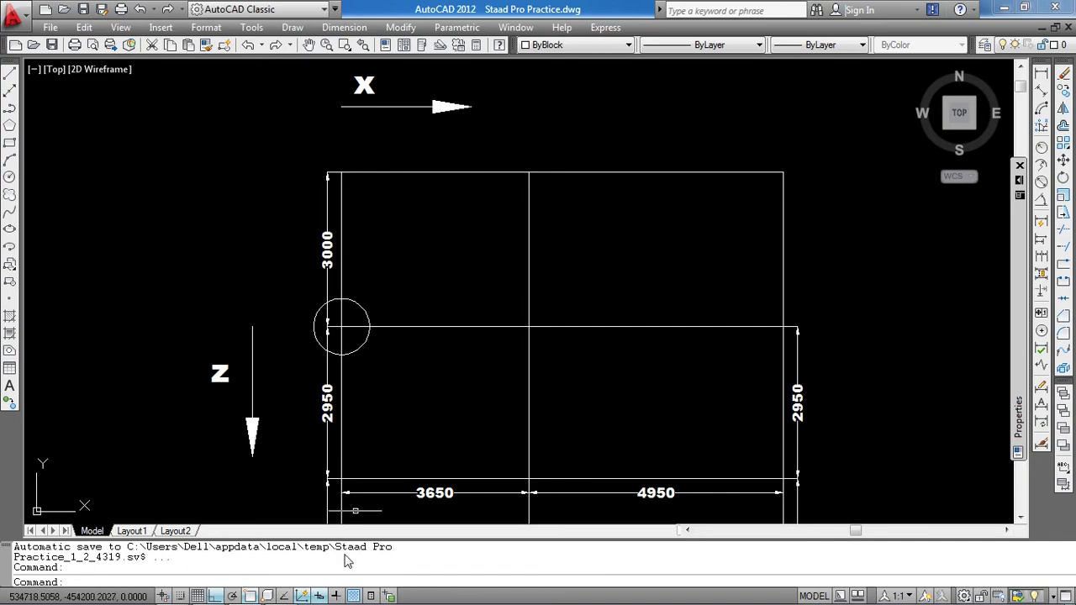
In STAAD.Pro, switch to the Nodes cursor and check node 1's coordinates
click(280, 594)
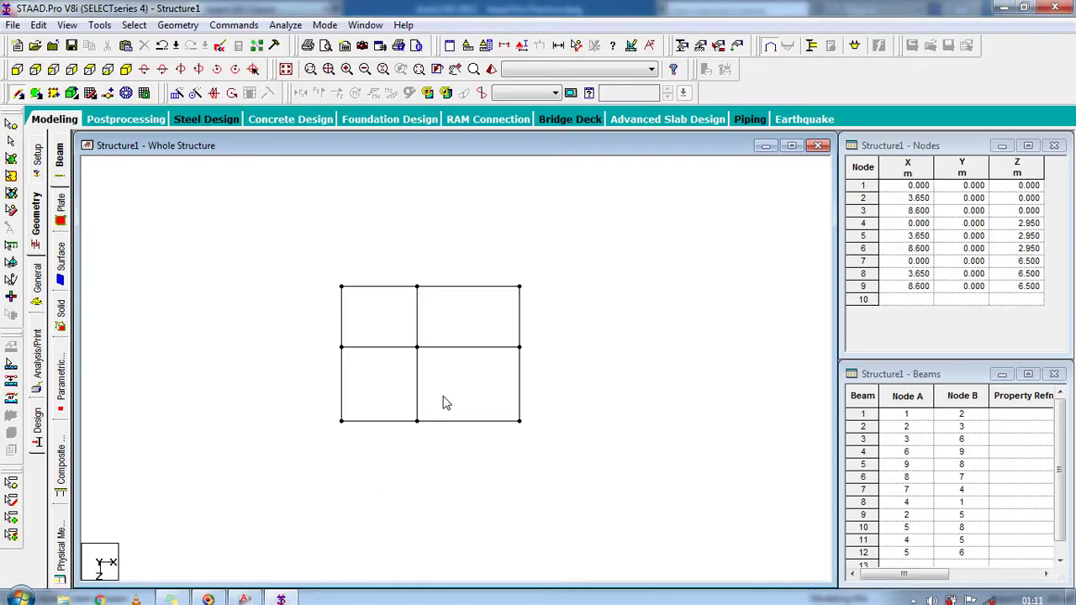
click(11, 126)
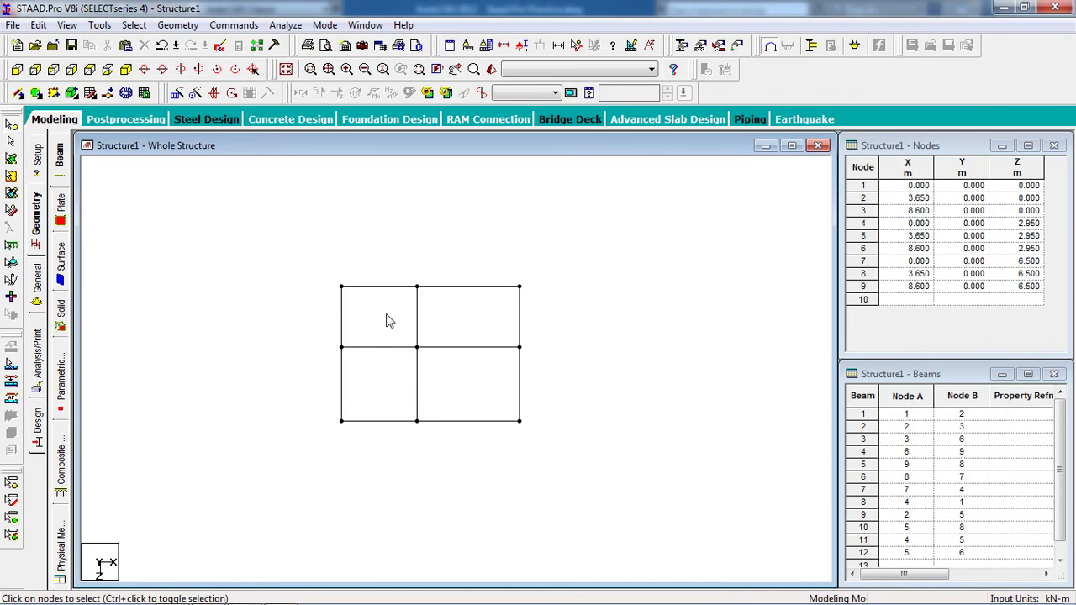
double_click(342, 289)
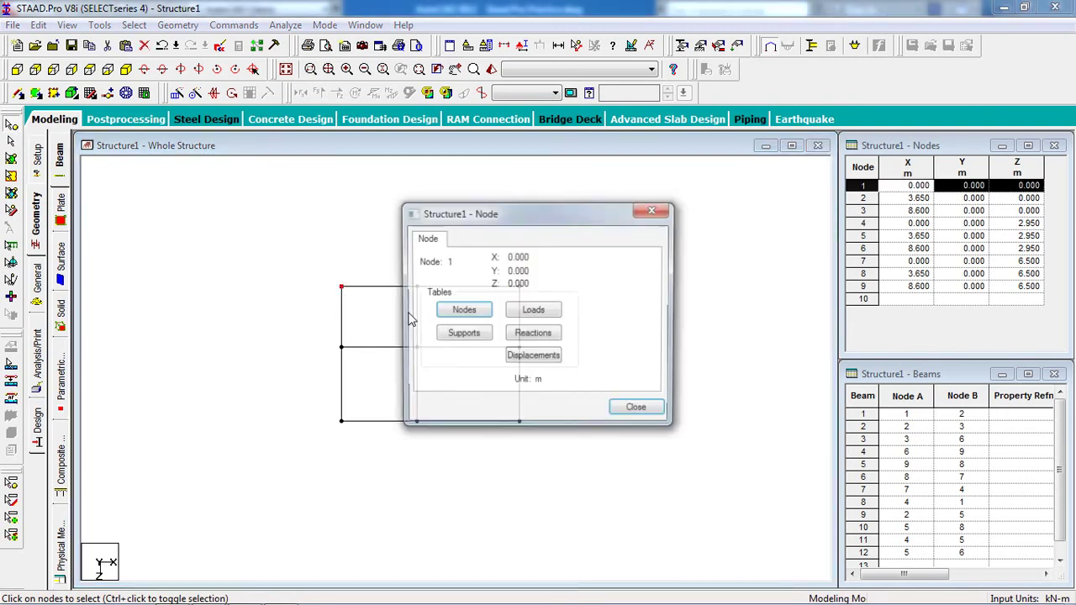
click(638, 411)
Select node 1 and paste a copy shifted −3 m in Z, creating node 10
click(545, 287)
drag(312, 272, 363, 317)
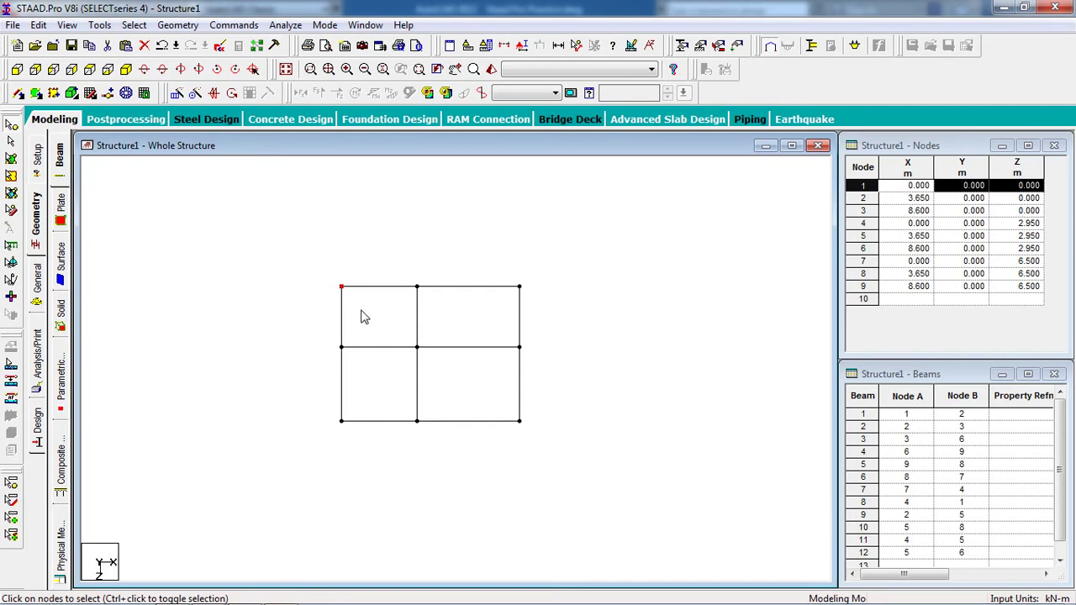
key(ctrl+v)
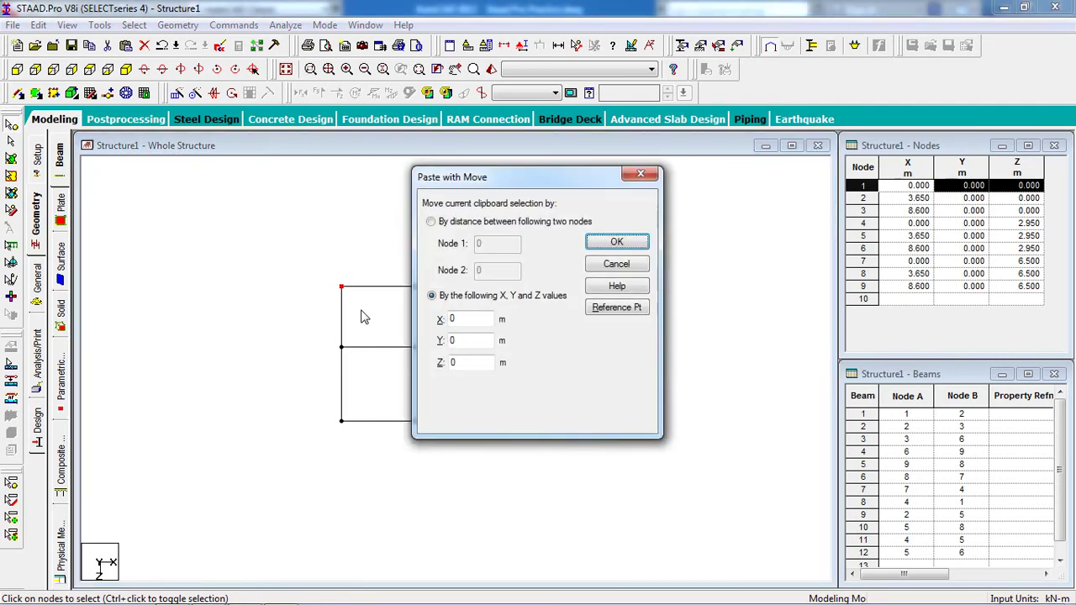
double_click(464, 363)
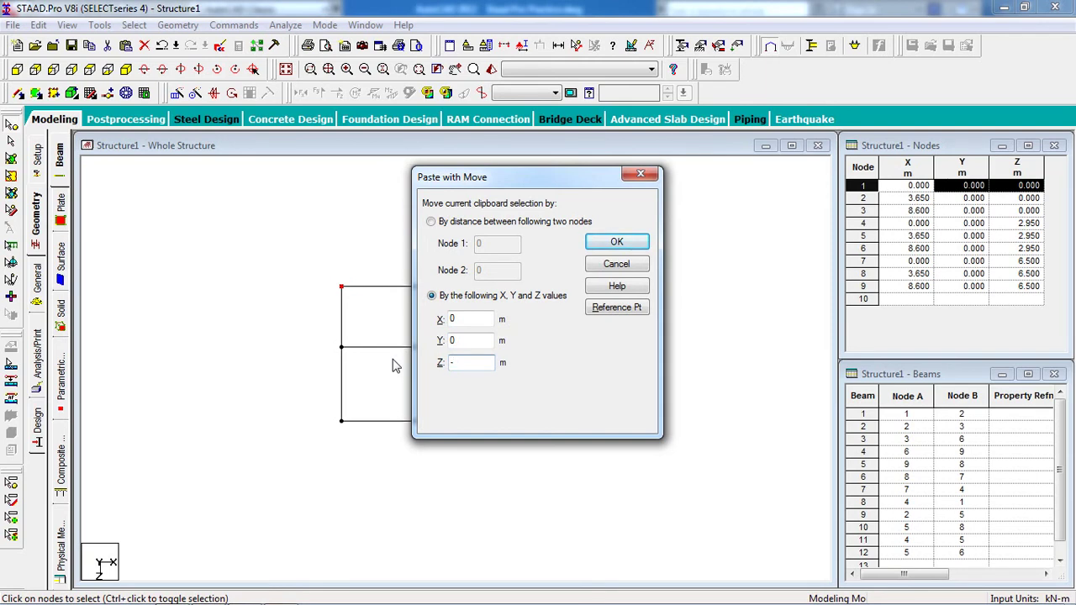
click(620, 243)
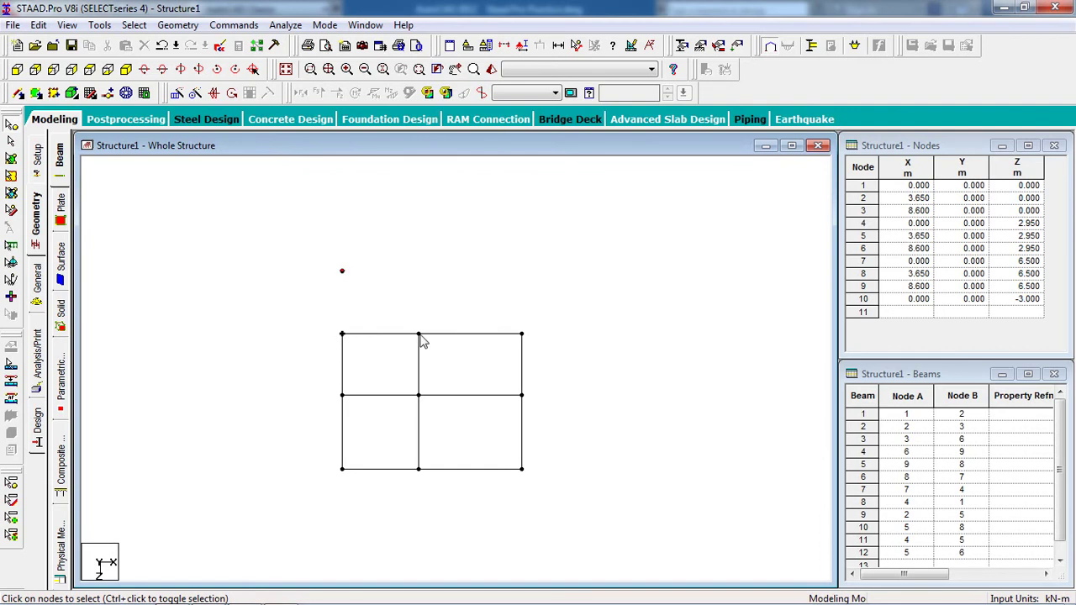
Select nodes 2 and 3 and paste copies shifted −3 in Z as nodes 11 and 12
drag(395, 319, 435, 345)
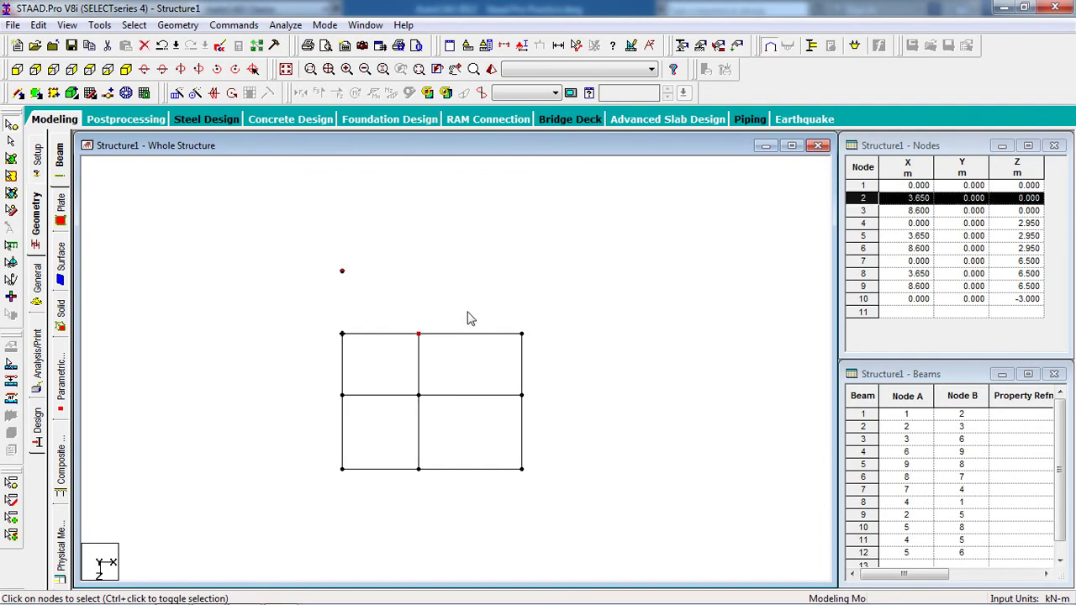
drag(486, 315, 555, 347)
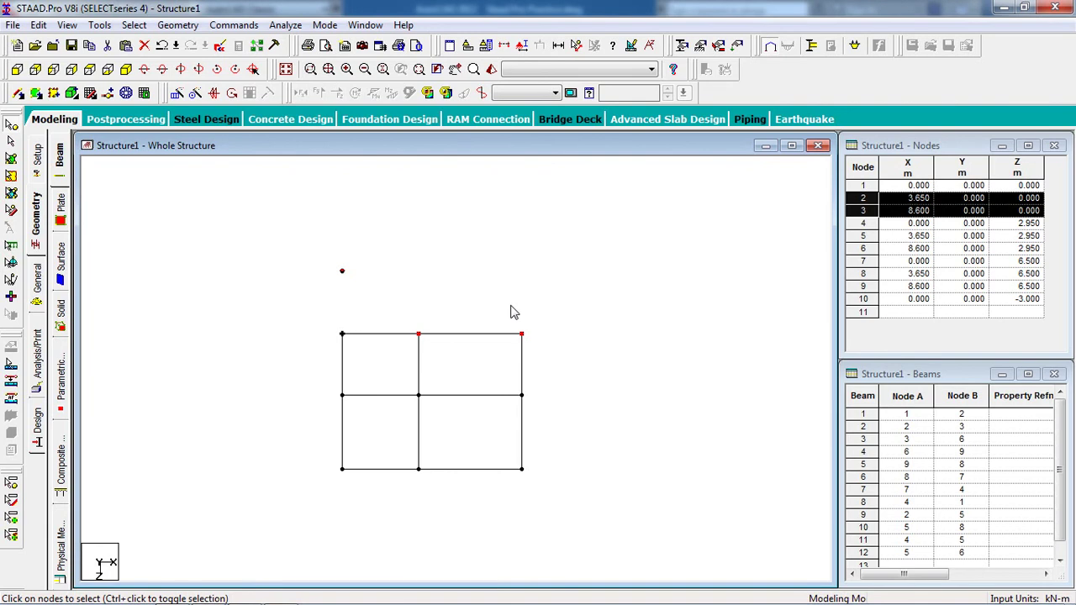
key(ctrl+v)
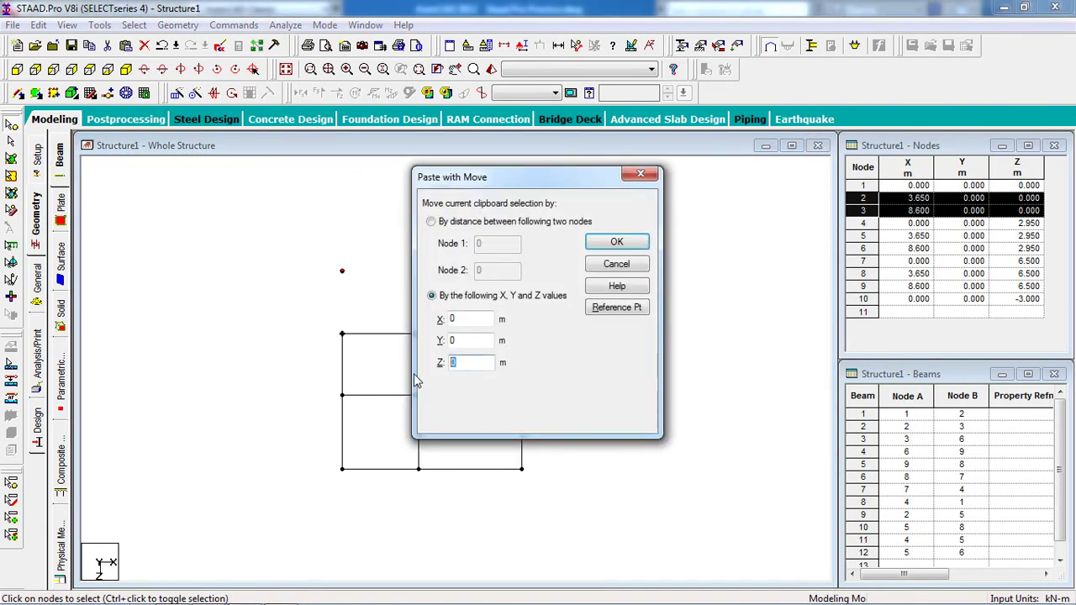
text(-3)
click(616, 242)
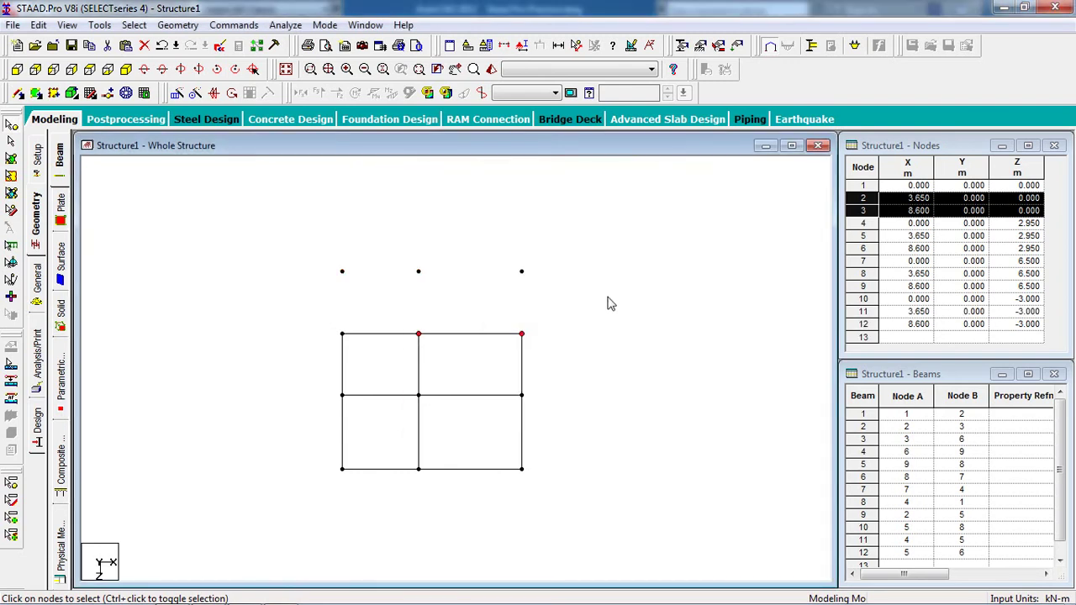
Add beams 1–10, 10–11, 11–12 and 12–3, declining extra nodes, to close the new bay
click(18, 92)
mouse_move(338, 330)
mouse_down()
mouse_move(336, 264)
mouse_move(417, 266)
mouse_move(423, 345)
mouse_up()
click(578, 345)
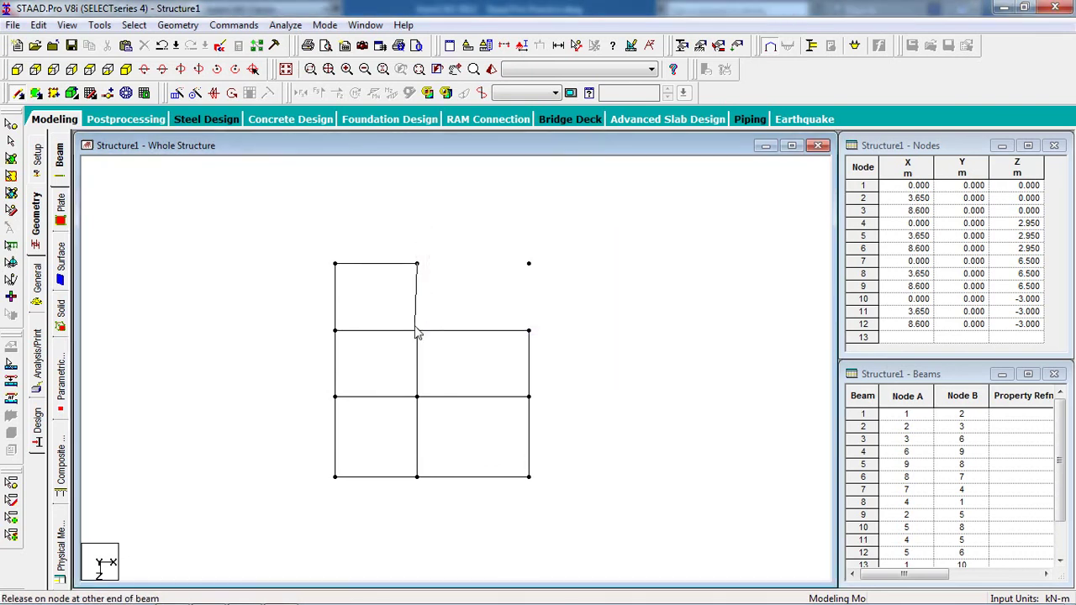
drag(418, 264, 529, 268)
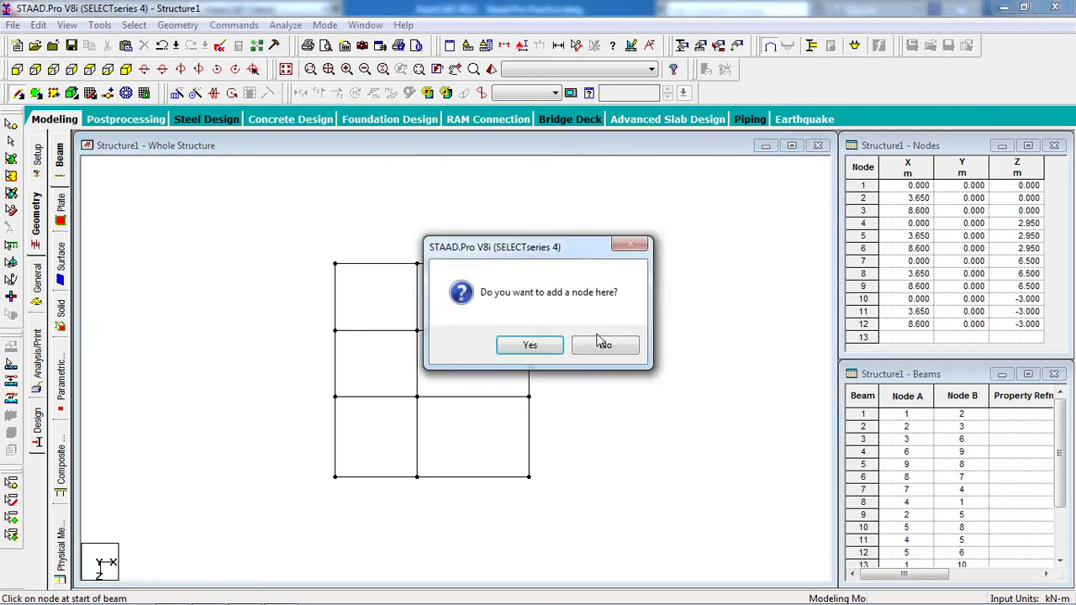
click(603, 344)
drag(530, 267, 530, 333)
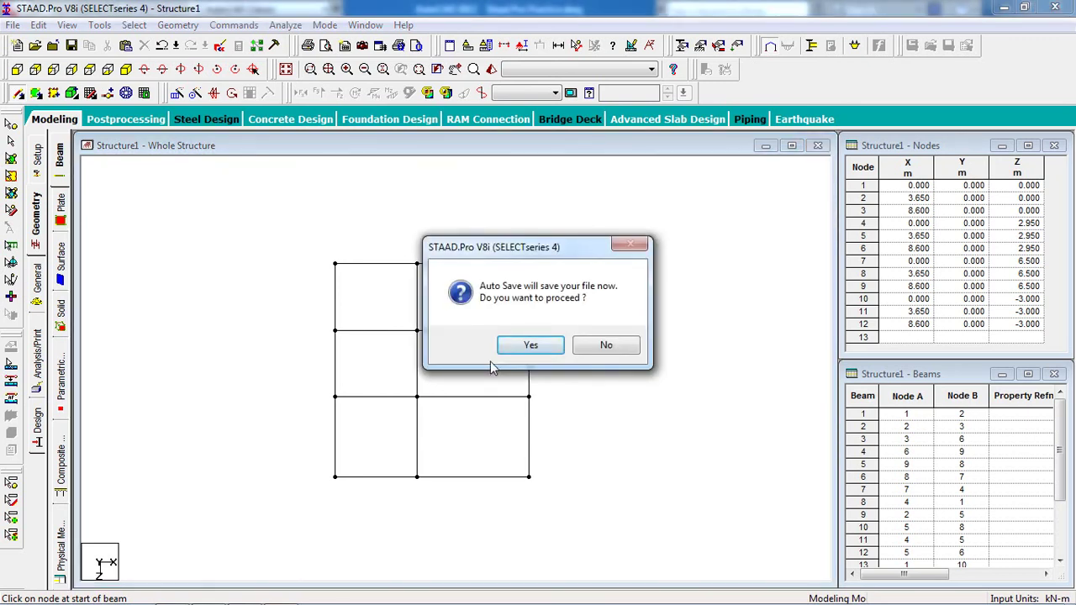
Decline auto-save and save the modified Structure1 grid of twelve nodes and six panels
click(610, 346)
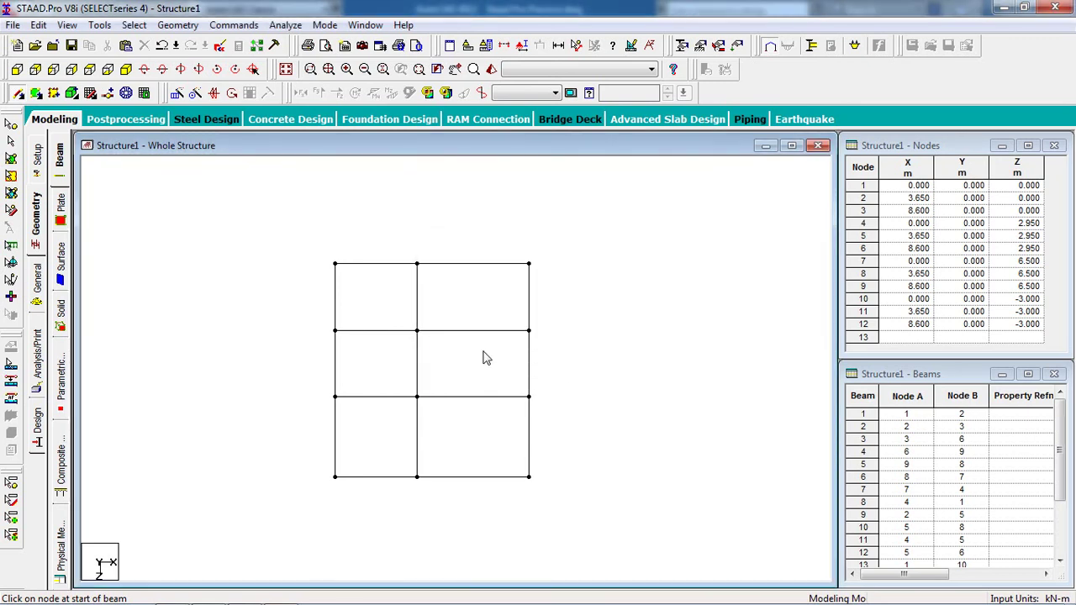
click(440, 337)
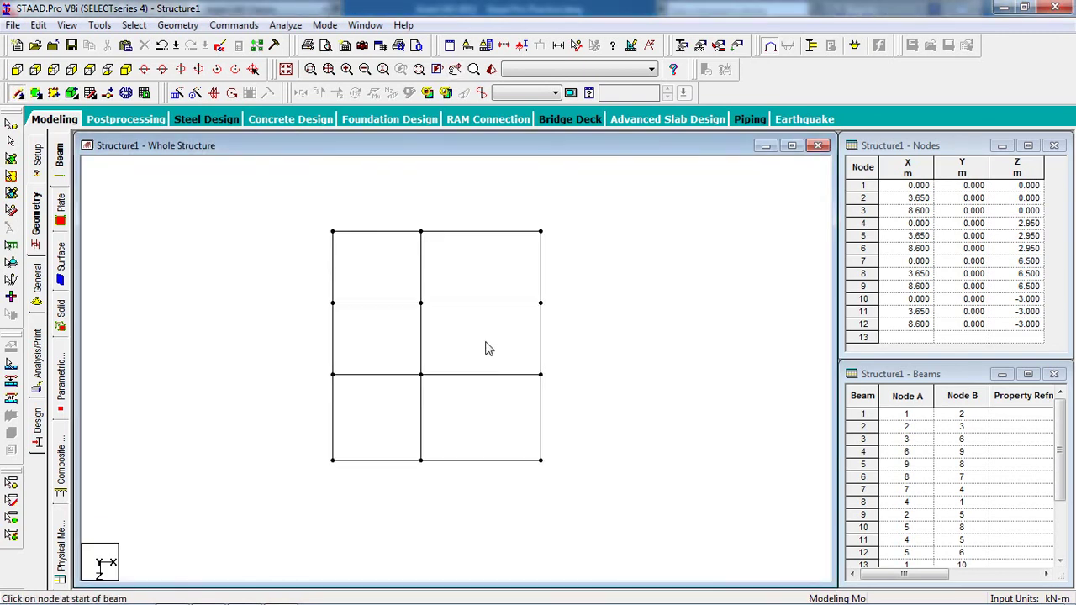
middle_drag(488, 348, 483, 359)
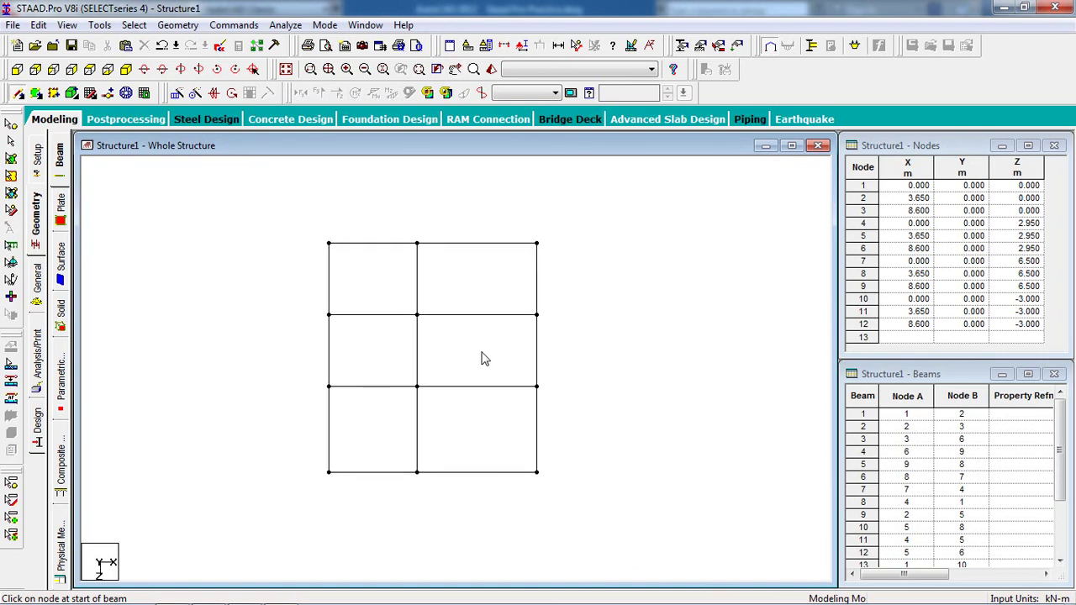